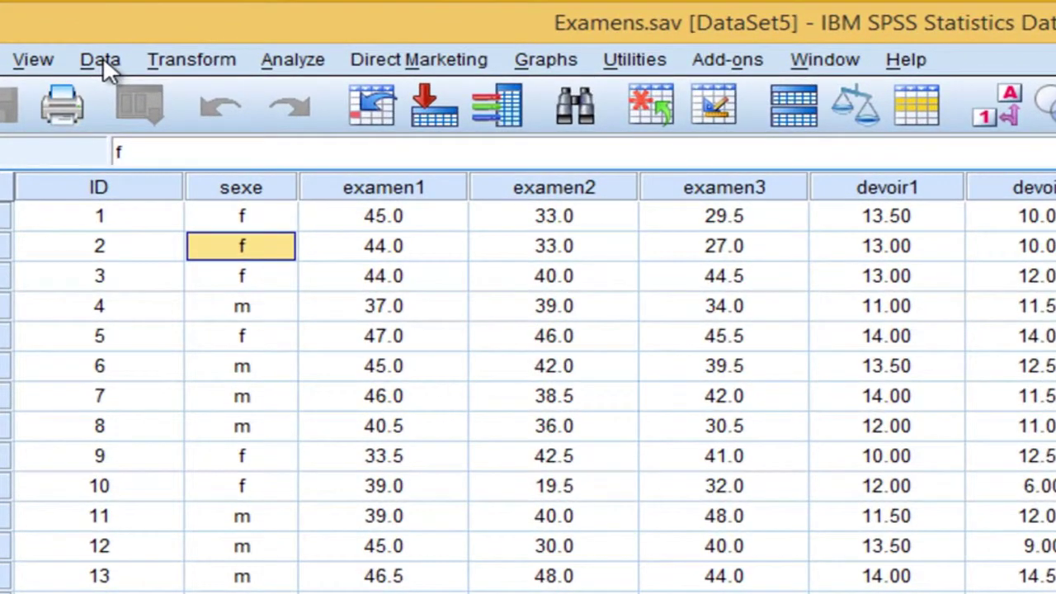
# Step: Start the Restructure Data Wizard and choose to restructure selected variables into cases
pyautogui.click(100, 59)
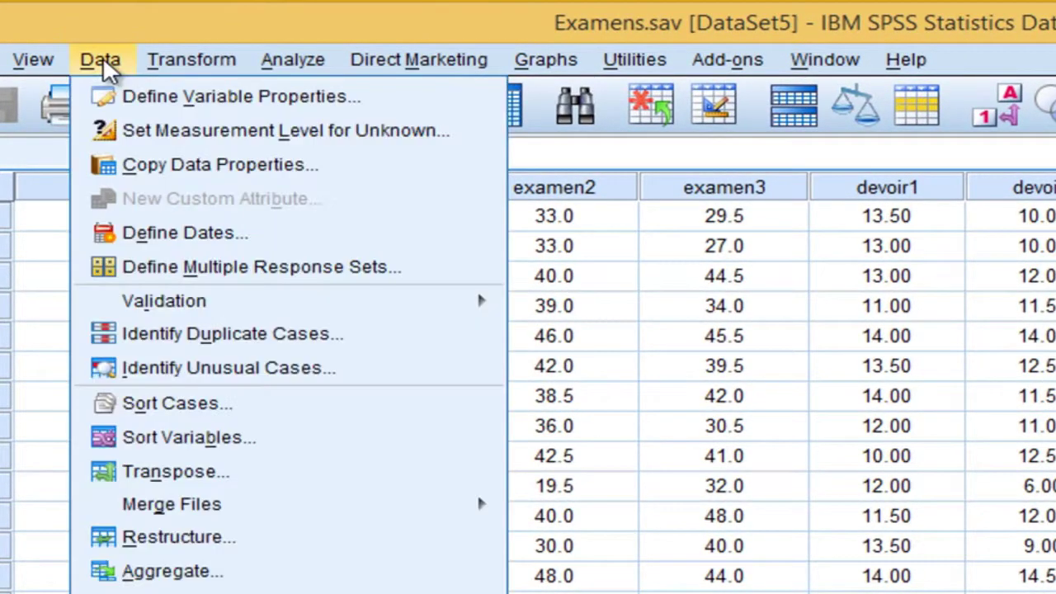
pyautogui.click(156, 537)
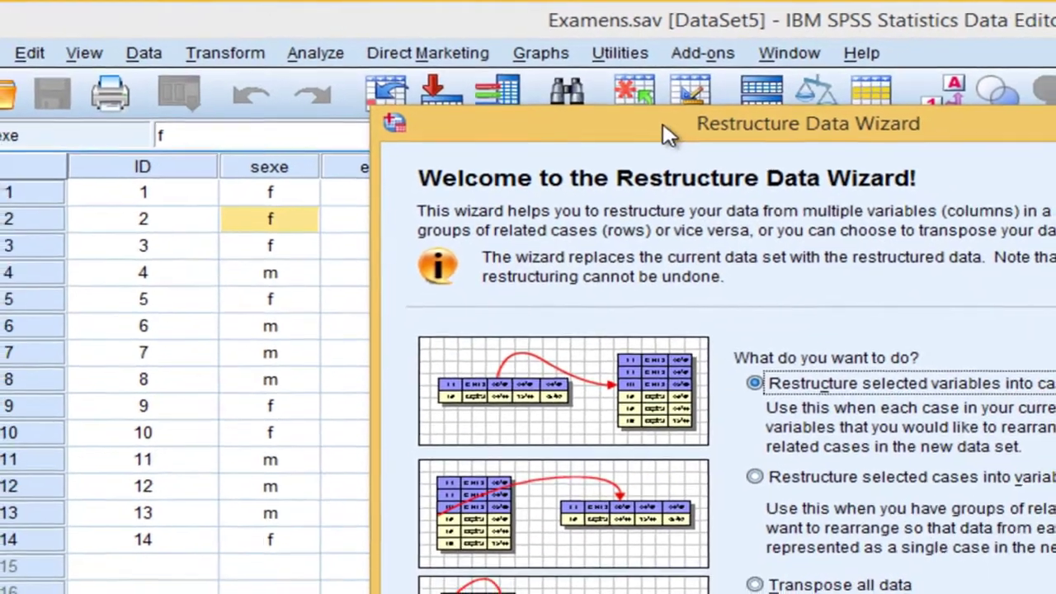
pyautogui.moveTo(679, 148); pyautogui.dragTo(460, 86)
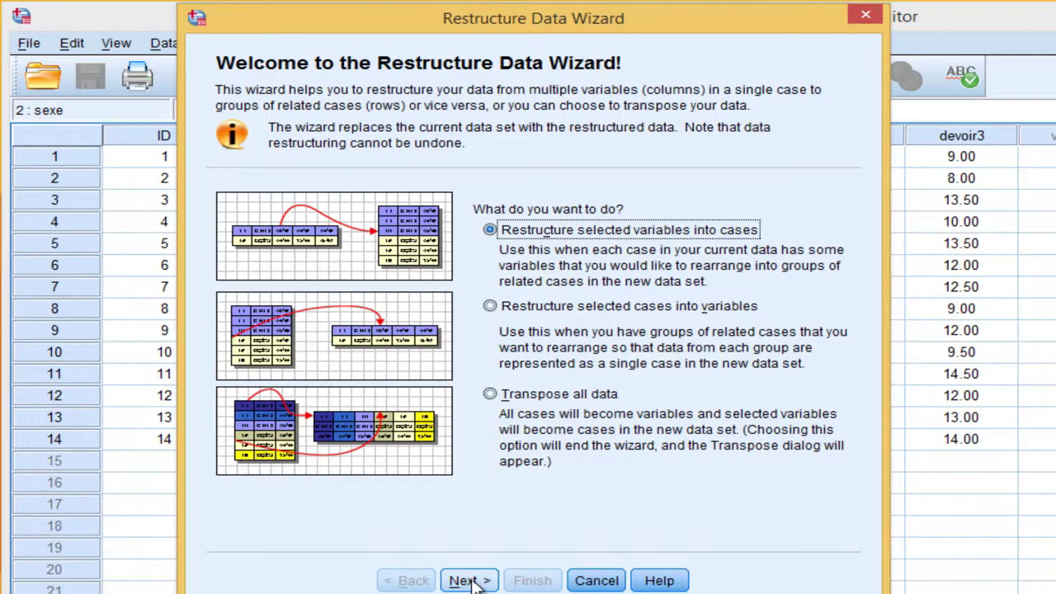
pyautogui.click(468, 581)
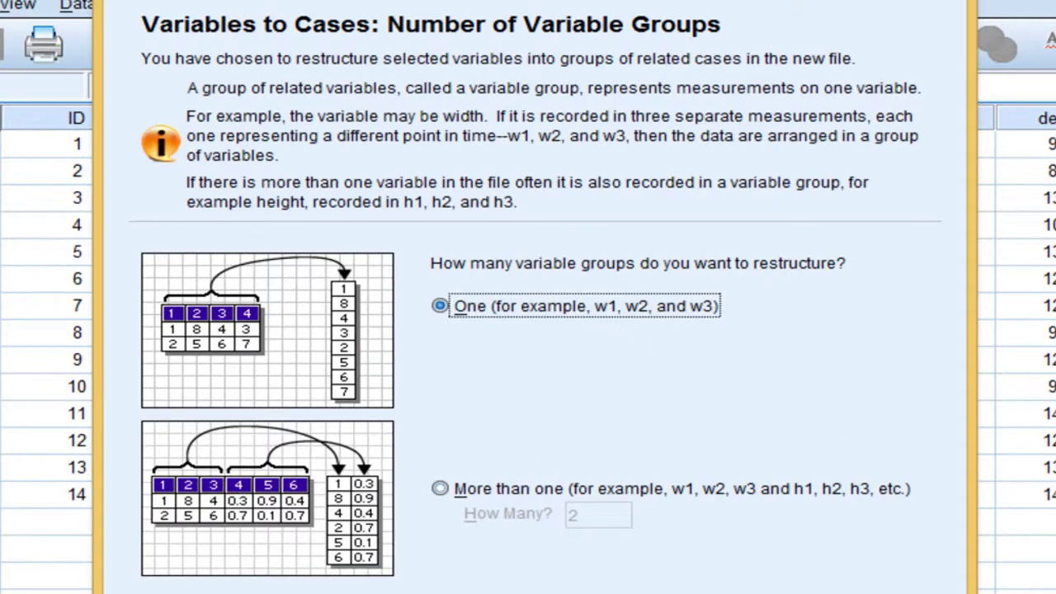
# Step: Choose to restructure more than one variable group, with the number of groups set to 2
pyautogui.moveTo(577, 0); pyautogui.dragTo(260, 298)
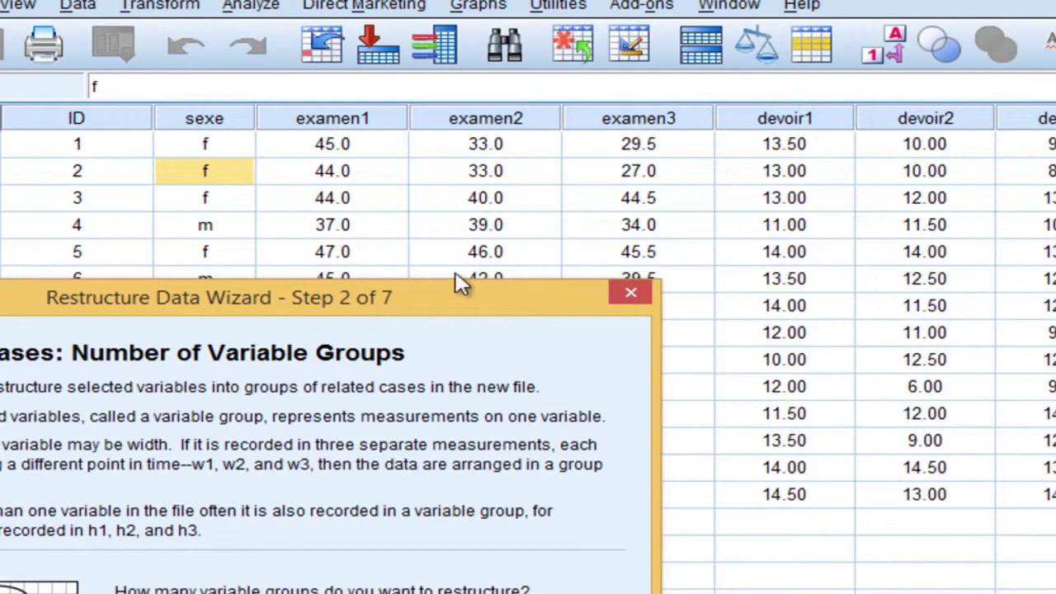
pyautogui.moveTo(452, 320); pyautogui.dragTo(777, 0)
pyautogui.click(473, 489)
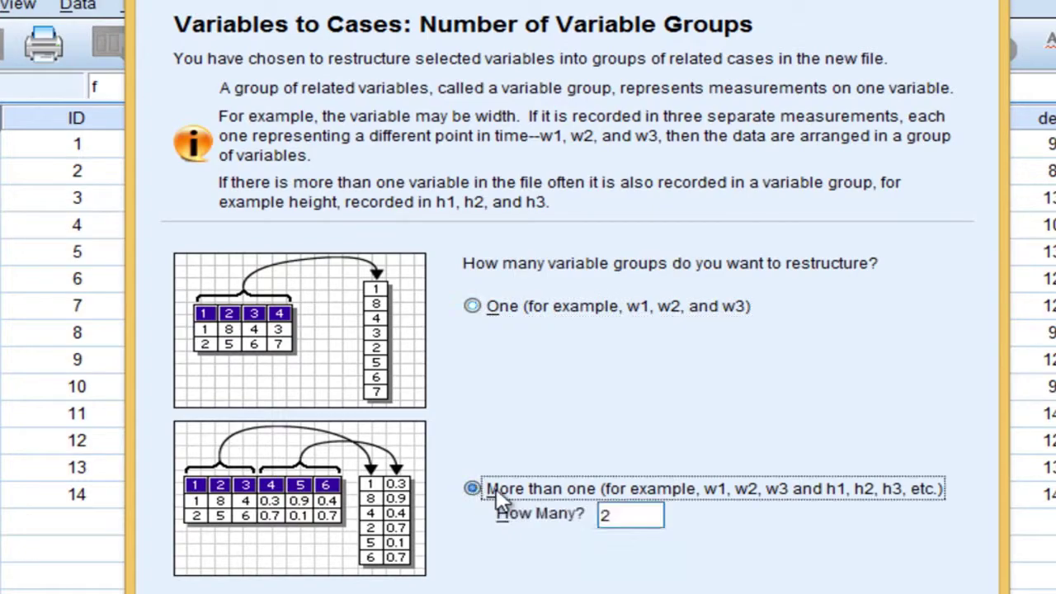
pyautogui.click(619, 517)
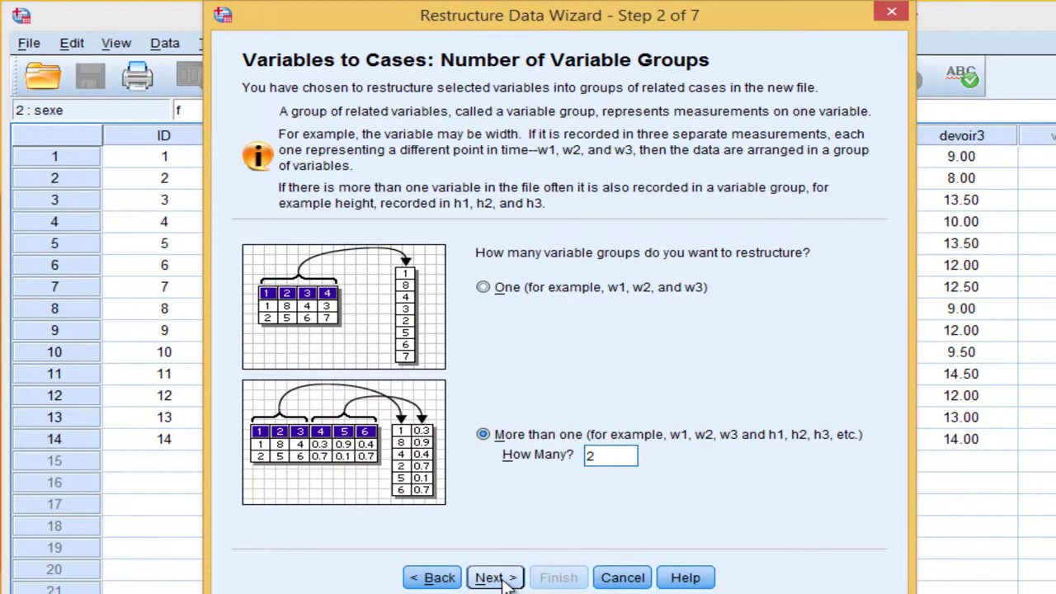
pyautogui.click(495, 578)
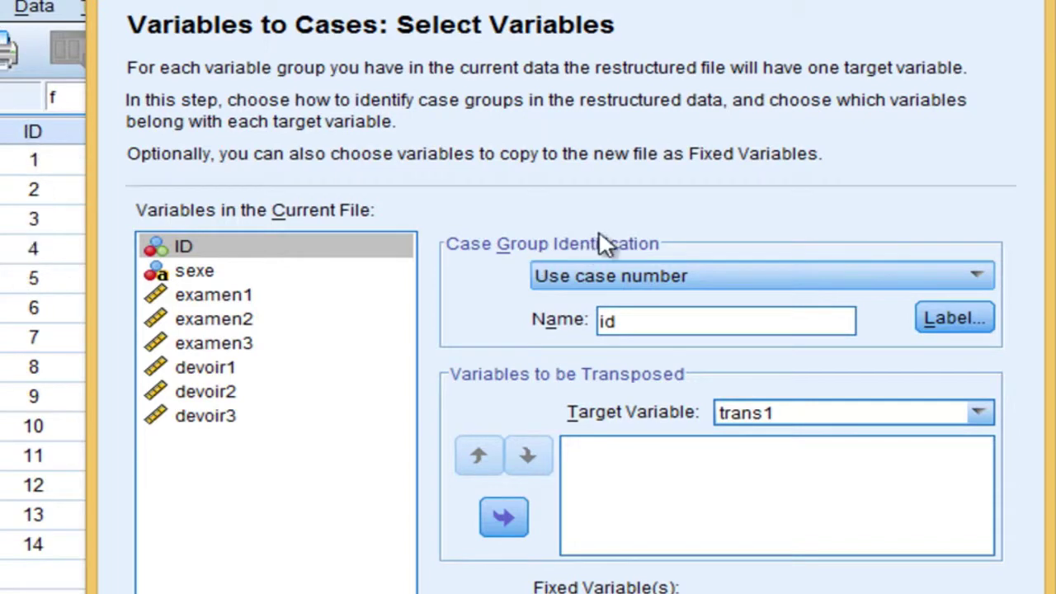
# Step: Set the case group identification to None for the restructured file
pyautogui.click(591, 279)
pyautogui.click(577, 357)
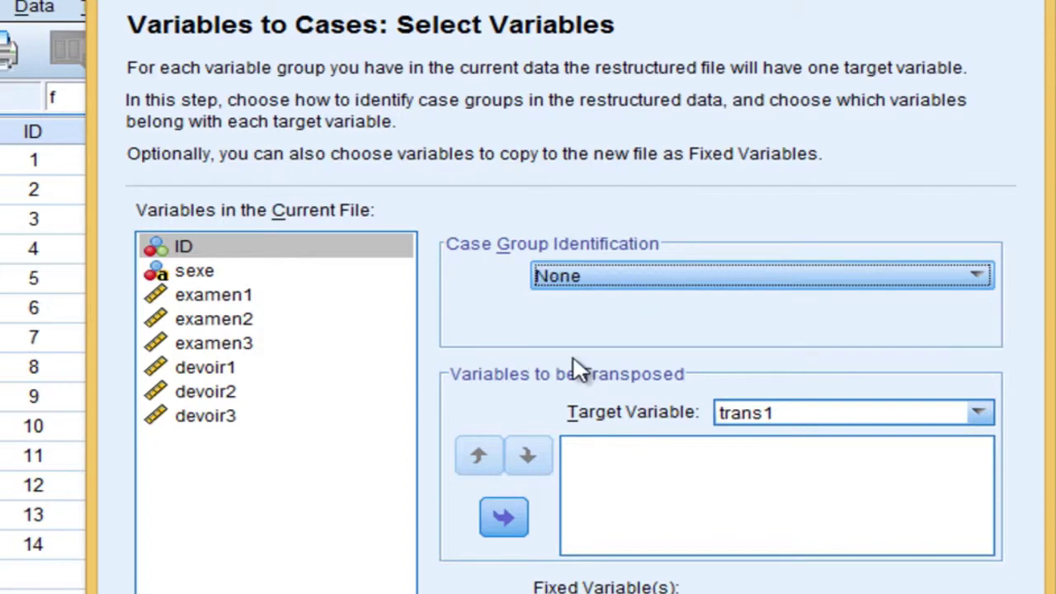
pyautogui.moveTo(812, 0); pyautogui.dragTo(679, 288)
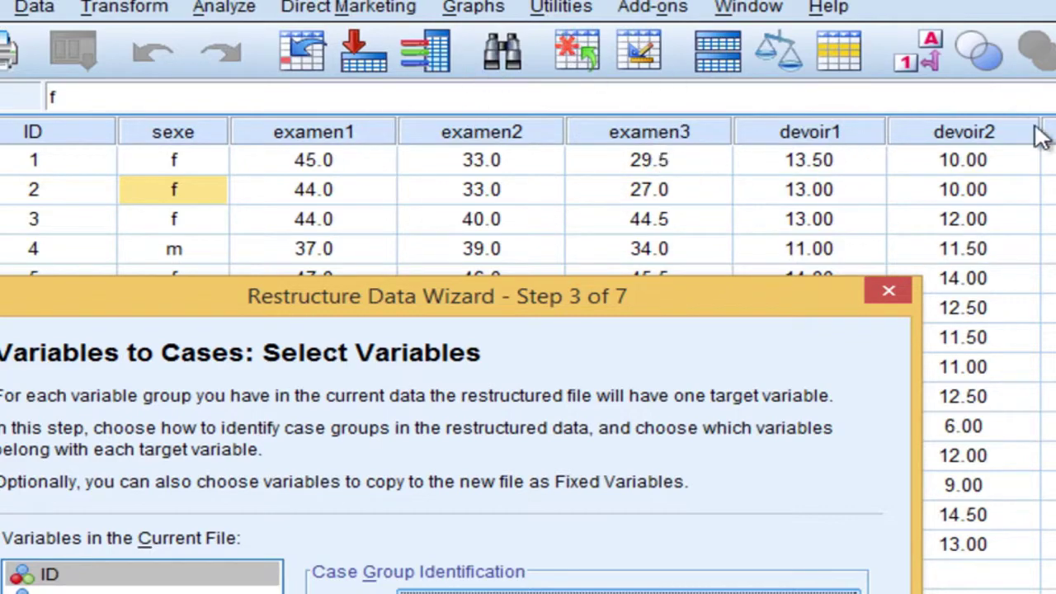
pyautogui.moveTo(710, 309); pyautogui.dragTo(858, 0)
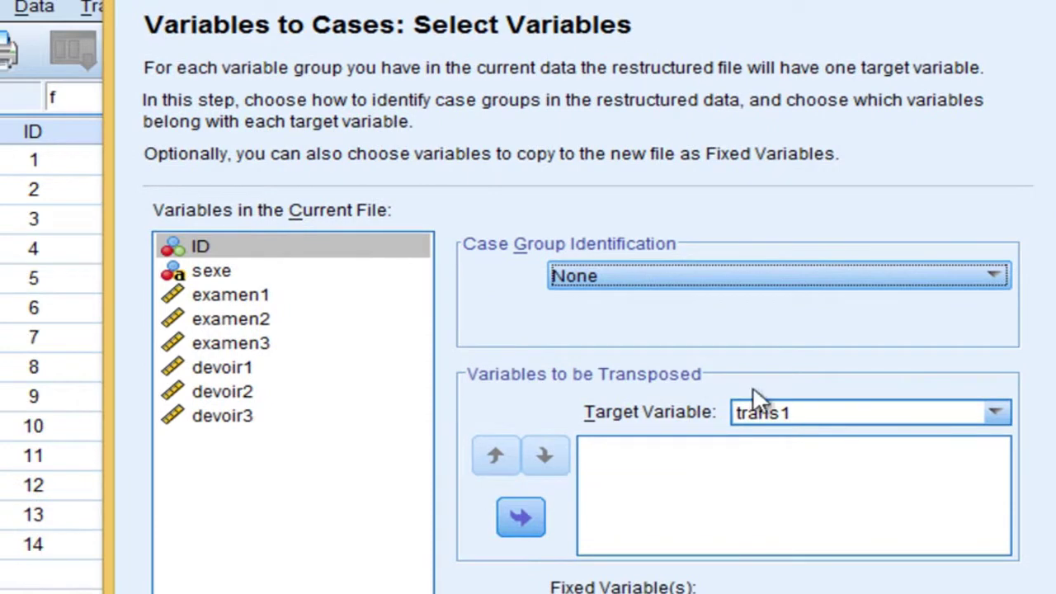
# Step: Name the first target variable Examen and assign examen1, examen2 and examen3 to it as variables to be transposed
pyautogui.click(815, 413)
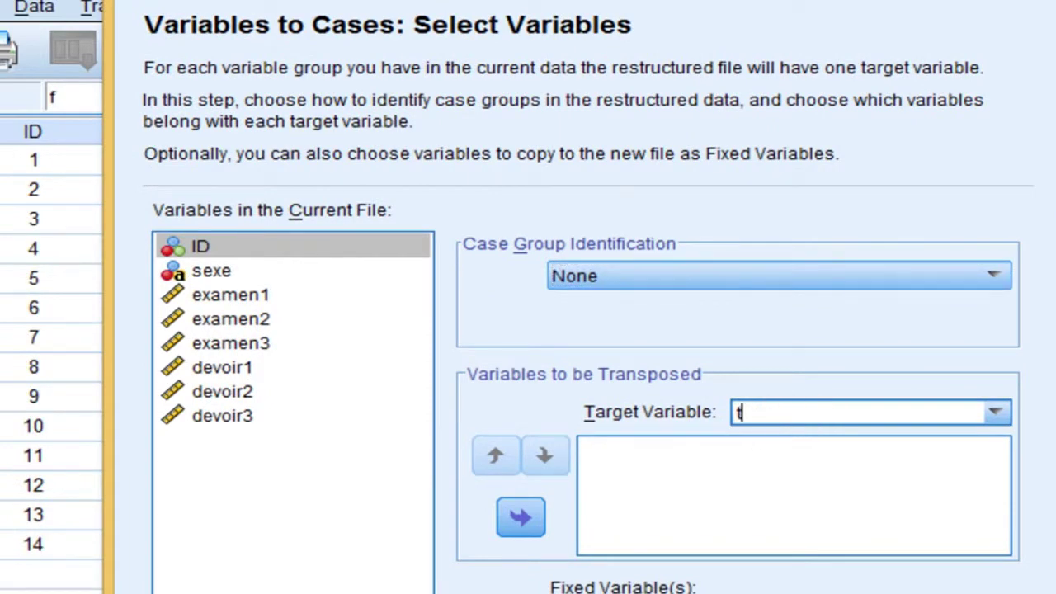
pyautogui.write('Examen')
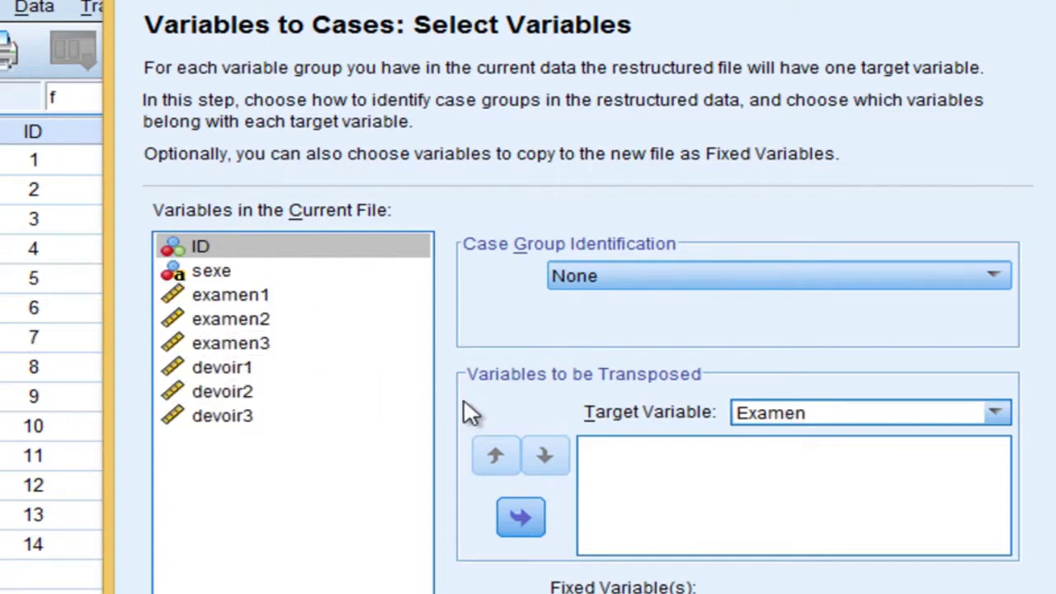
pyautogui.click(219, 297)
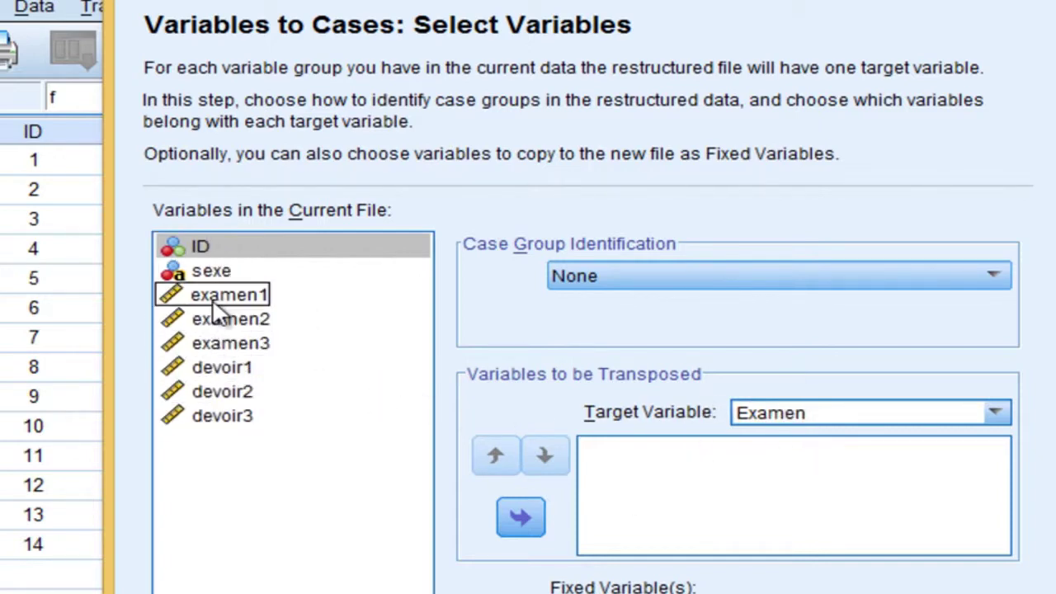
pyautogui.click(211, 320)
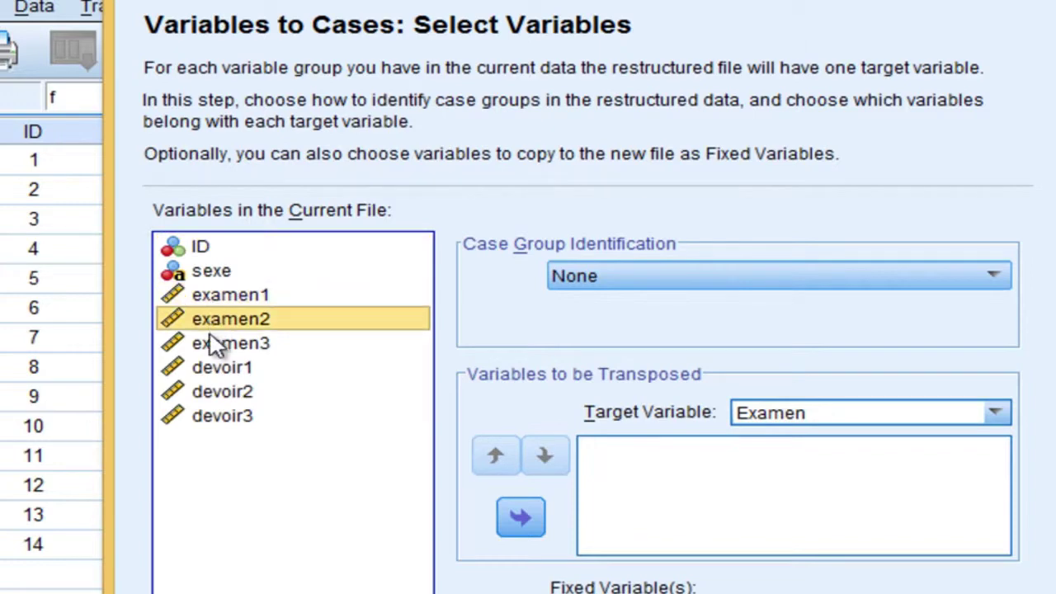
pyautogui.click(211, 342)
pyautogui.click(217, 295)
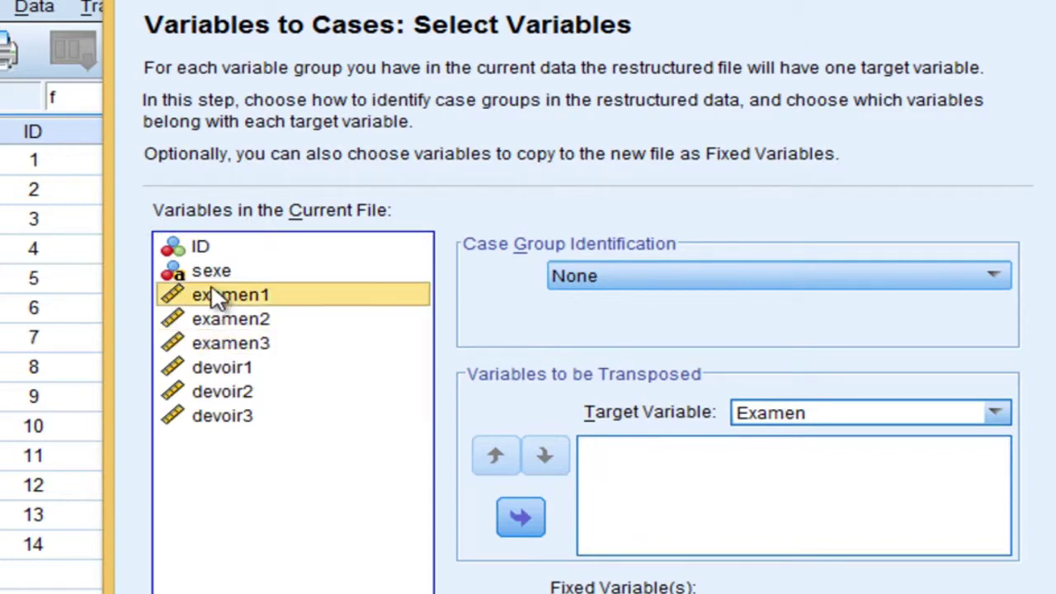
pyautogui.keyDown('shift'); pyautogui.click(223, 342); pyautogui.keyUp('shift')
pyautogui.click(521, 518)
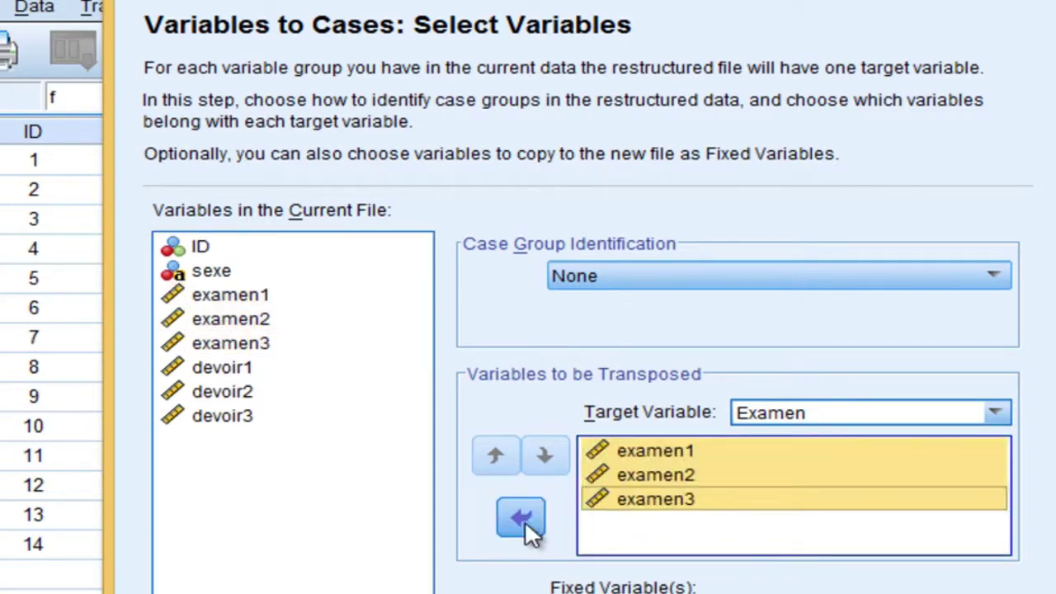
# Step: Rename the second target variable, trans2, to Devoir and assign devoir1, devoir2 and devoir3 to it
pyautogui.click(997, 413)
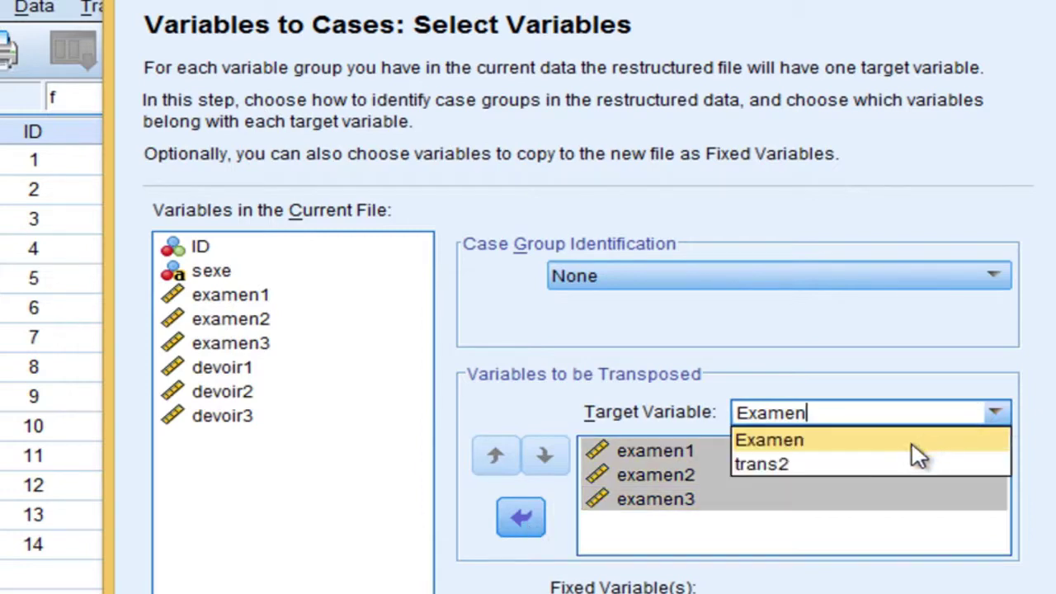
pyautogui.click(914, 467)
pyautogui.press('BackSpace')
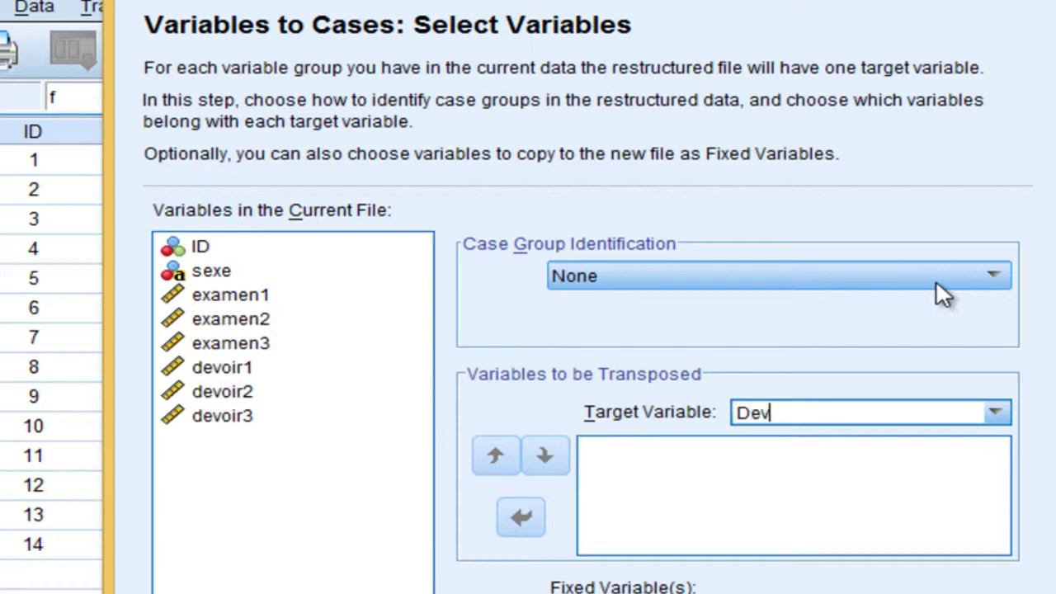
pyautogui.click(212, 364)
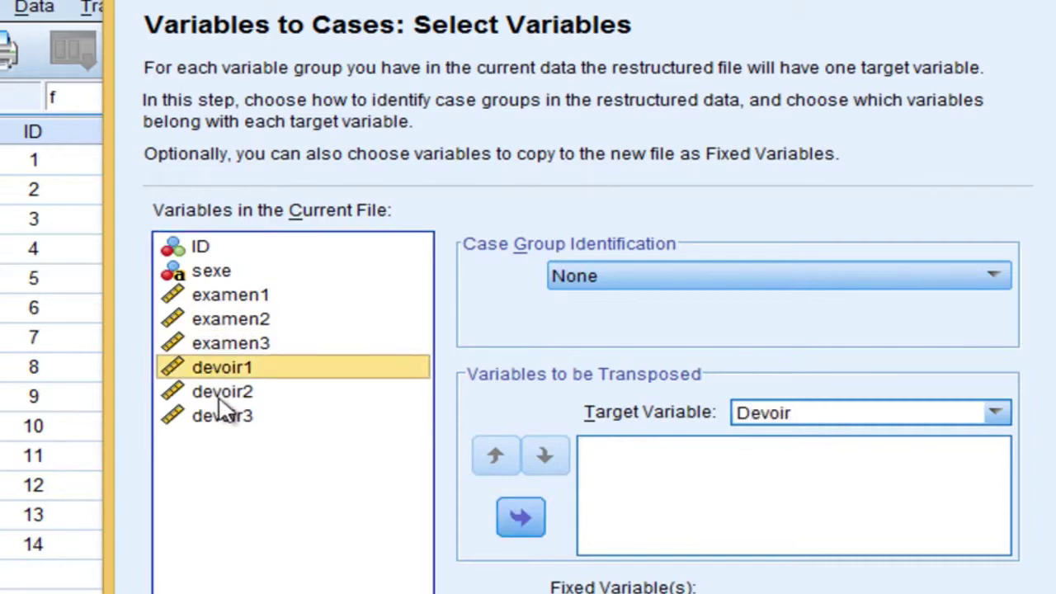
pyautogui.keyDown('ctrl'); pyautogui.click(219, 393); pyautogui.keyUp('ctrl')
pyautogui.keyDown('ctrl'); pyautogui.click(165, 327); pyautogui.keyUp('ctrl')
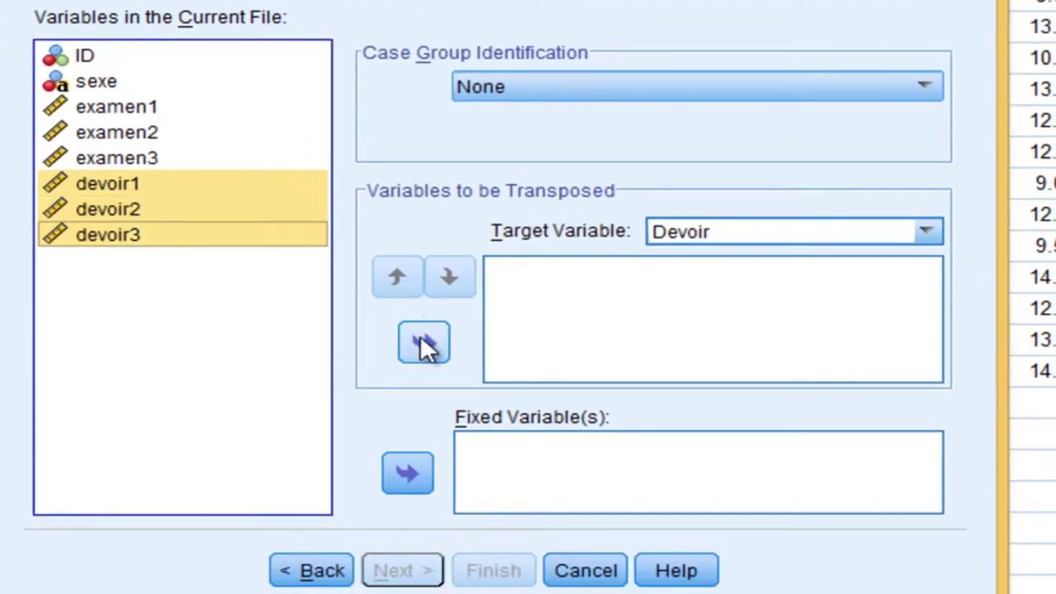
pyautogui.click(472, 429)
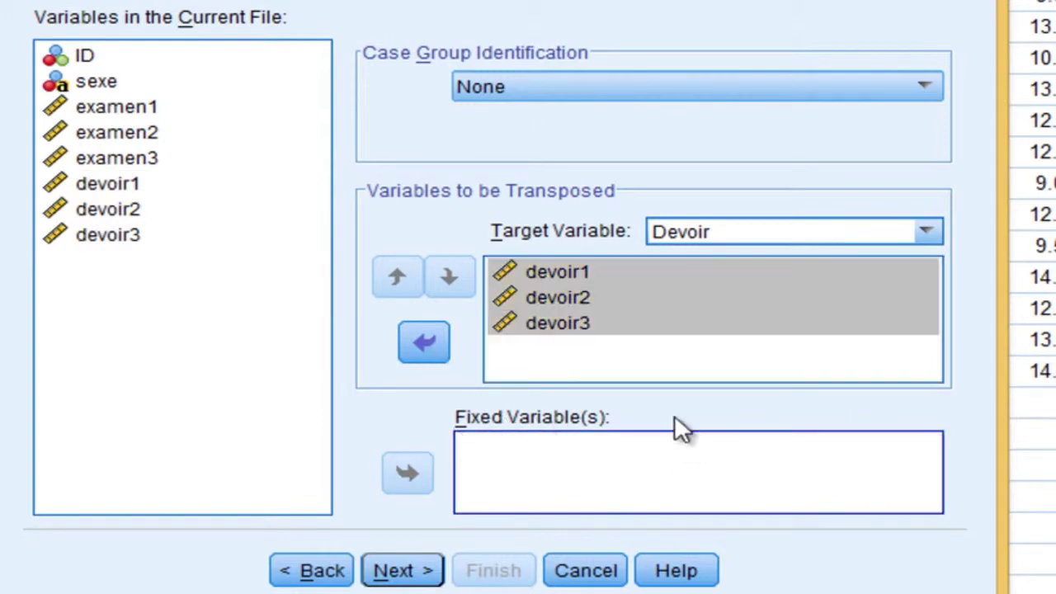
# Step: Add ID and sexe as fixed variables and continue to the index variable settings
pyautogui.click(62, 56)
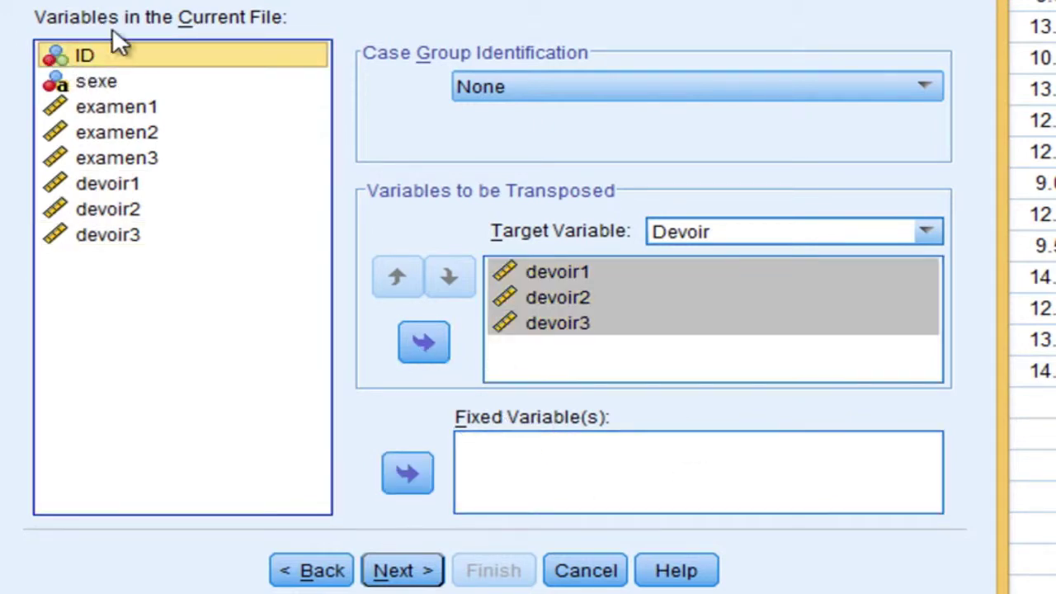
pyautogui.keyDown('ctrl'); pyautogui.click(89, 83); pyautogui.keyUp('ctrl')
pyautogui.click(412, 476)
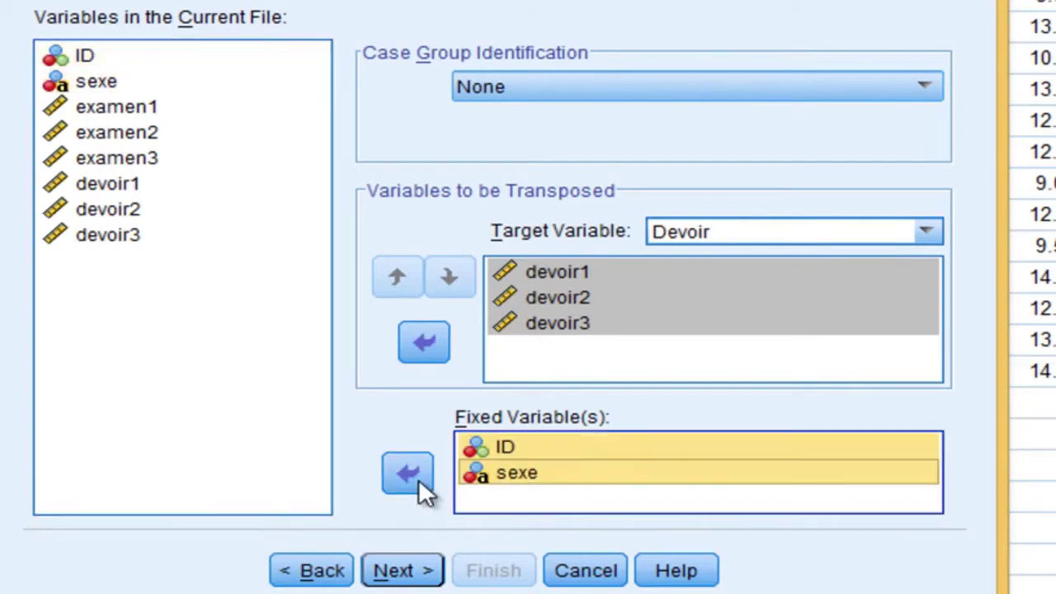
pyautogui.click(403, 576)
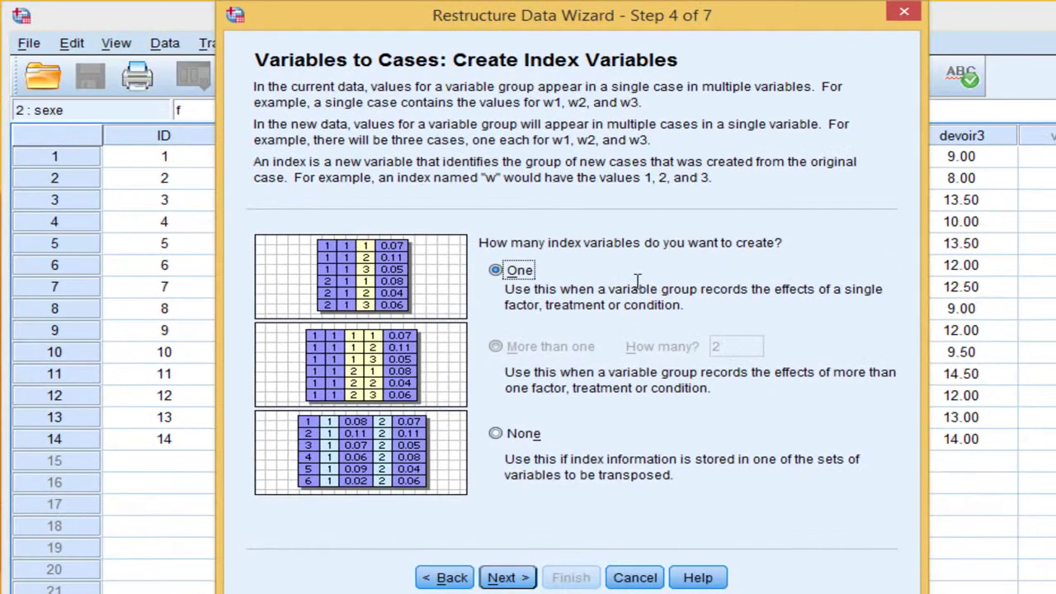
# Step: Choose to create one index variable for the restructured cases
pyautogui.moveTo(777, 24); pyautogui.dragTo(660, 404)
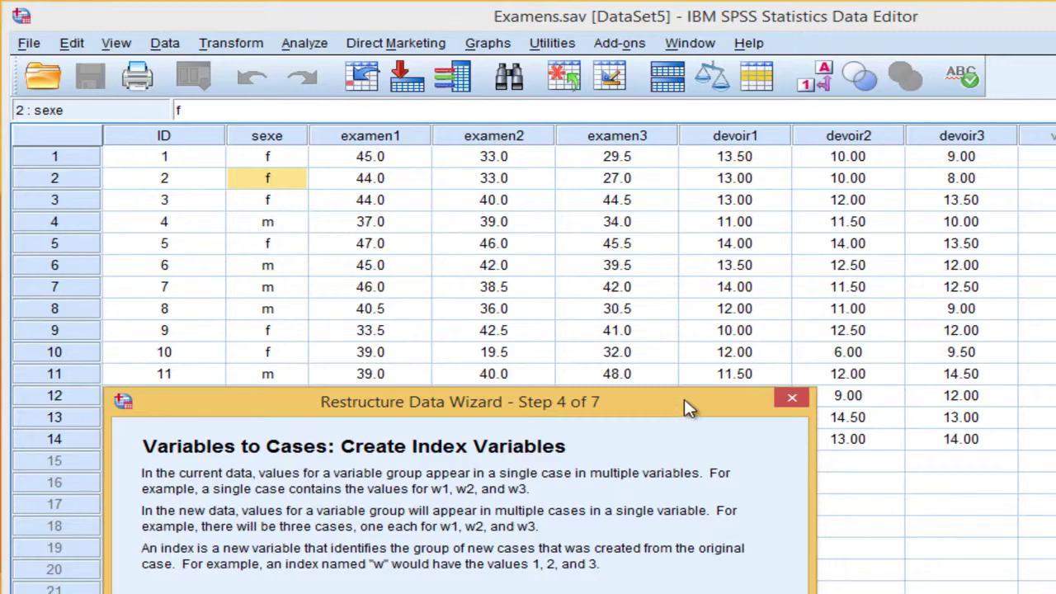
pyautogui.moveTo(689, 408); pyautogui.dragTo(899, 46)
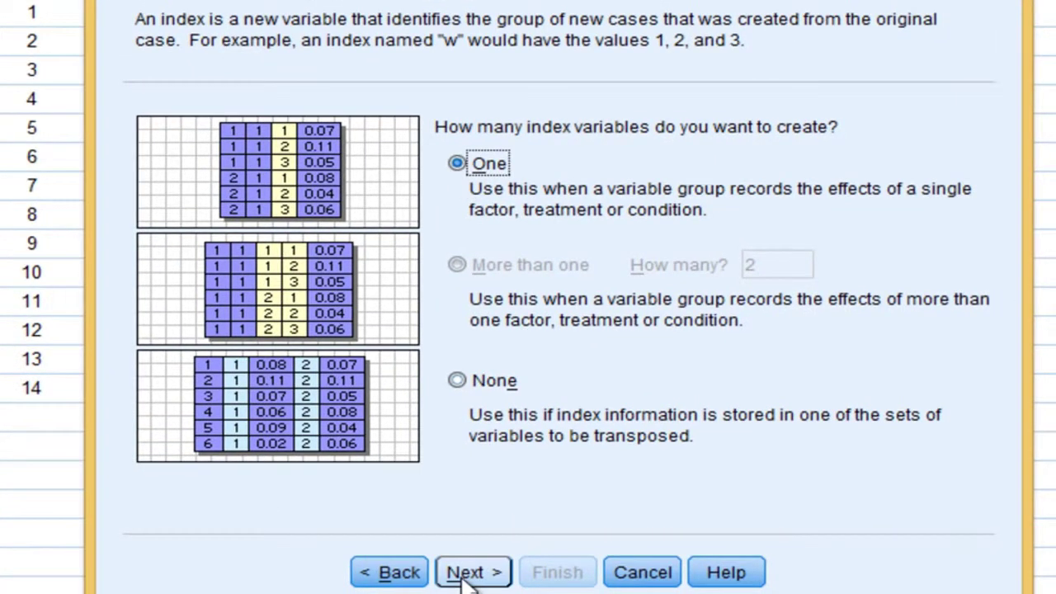
pyautogui.click(467, 577)
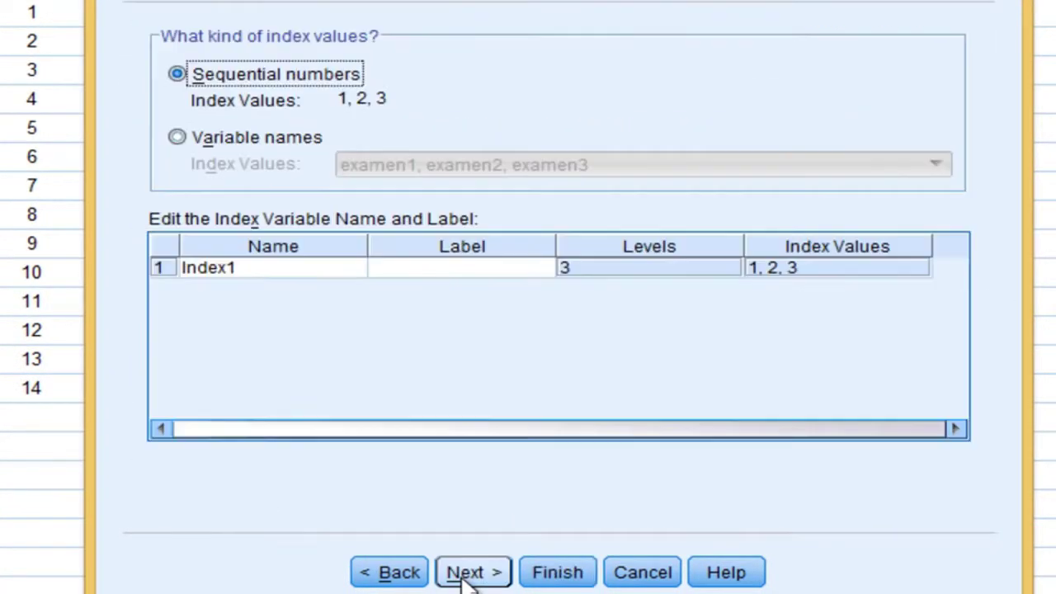
pyautogui.click(468, 576)
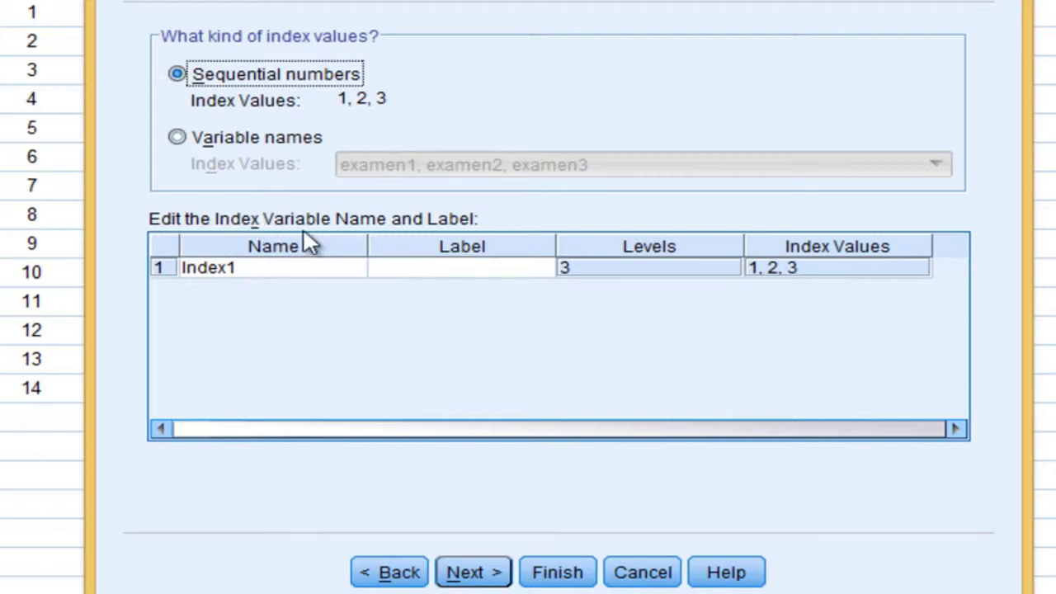
# Step: Name the index variable Trimestre, keeping sequential numbers as its index values
pyautogui.click(258, 273)
pyautogui.click(257, 271)
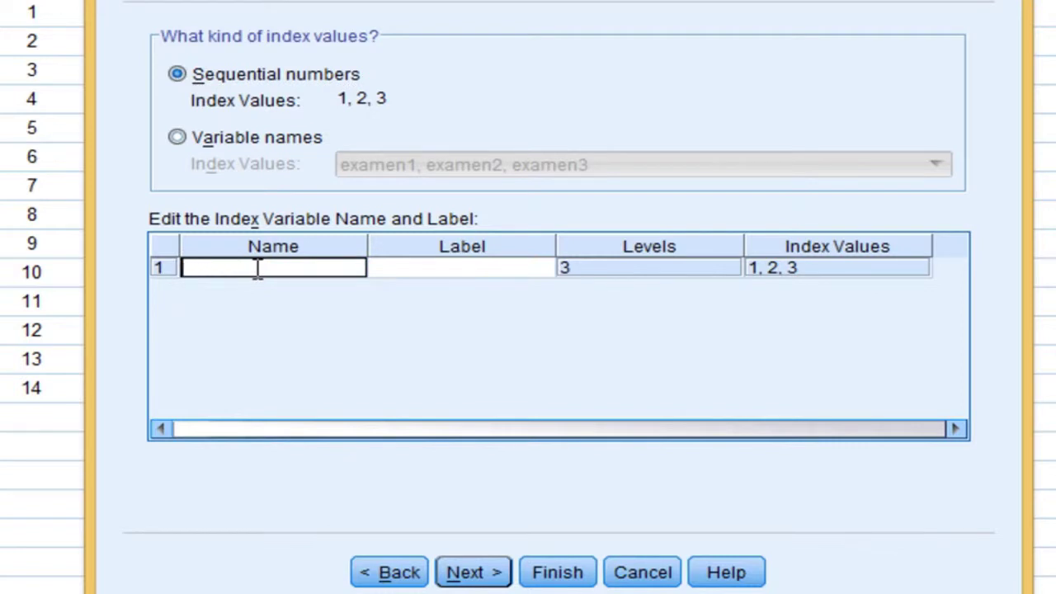
pyautogui.write('Trimestr')
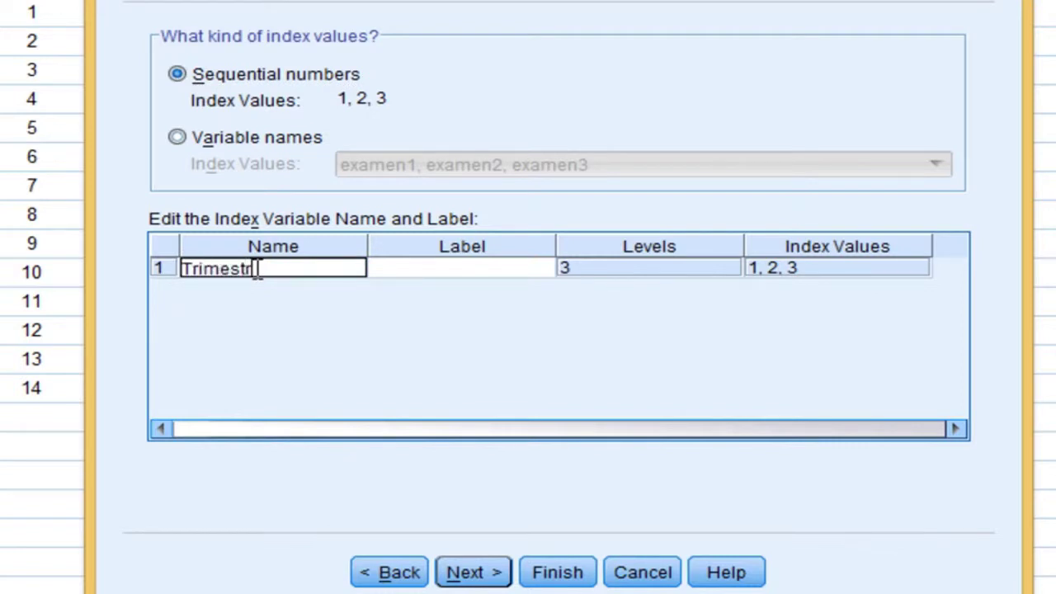
pyautogui.write('e')
pyautogui.click(475, 572)
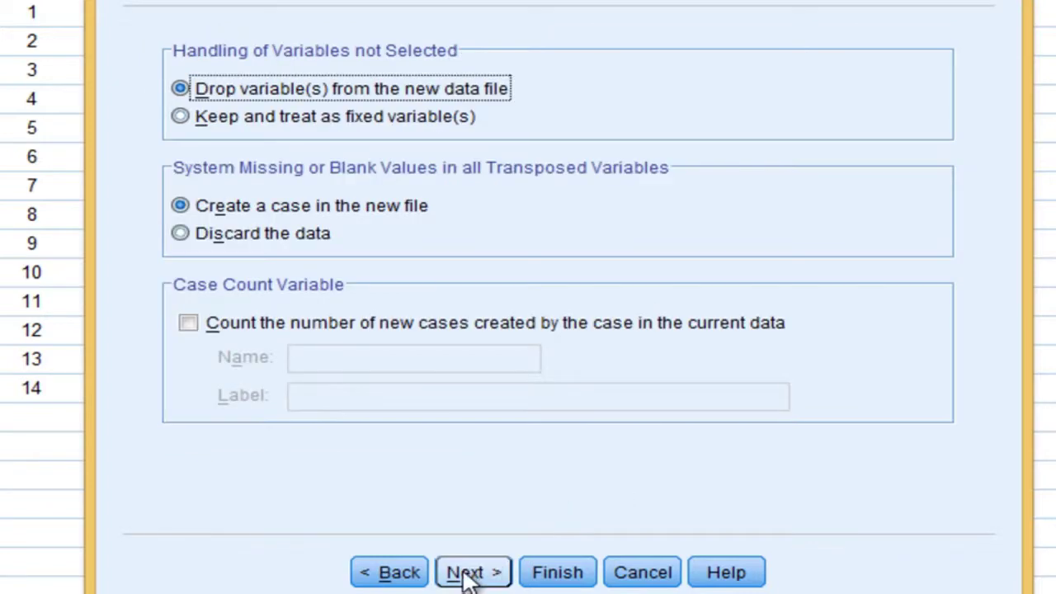
# Step: Keep the default options for unselected variables and missing values, and finish the wizard by restructuring the data now
pyautogui.click(469, 573)
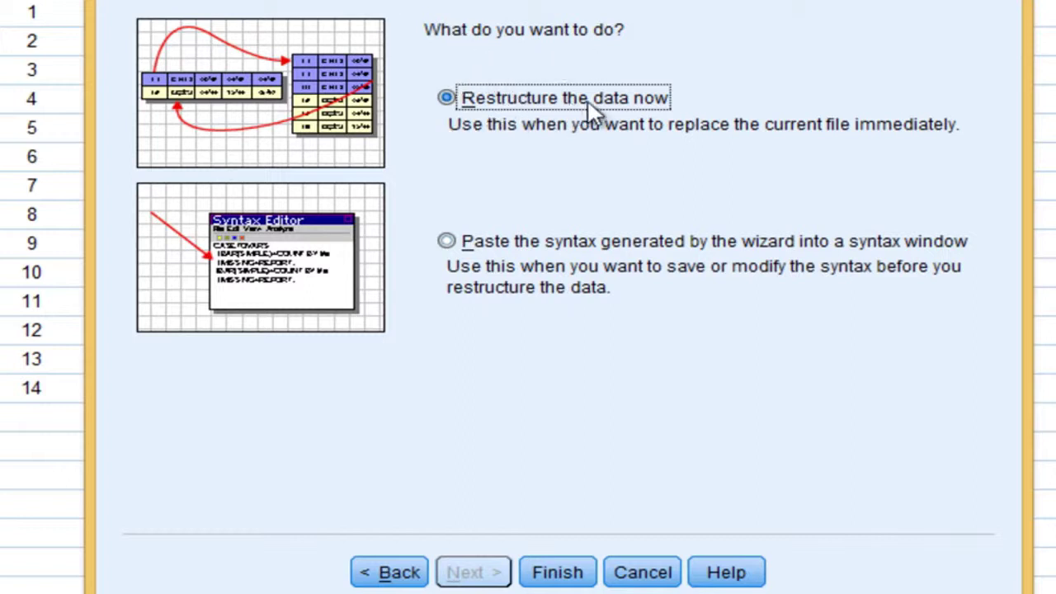
pyautogui.click(558, 573)
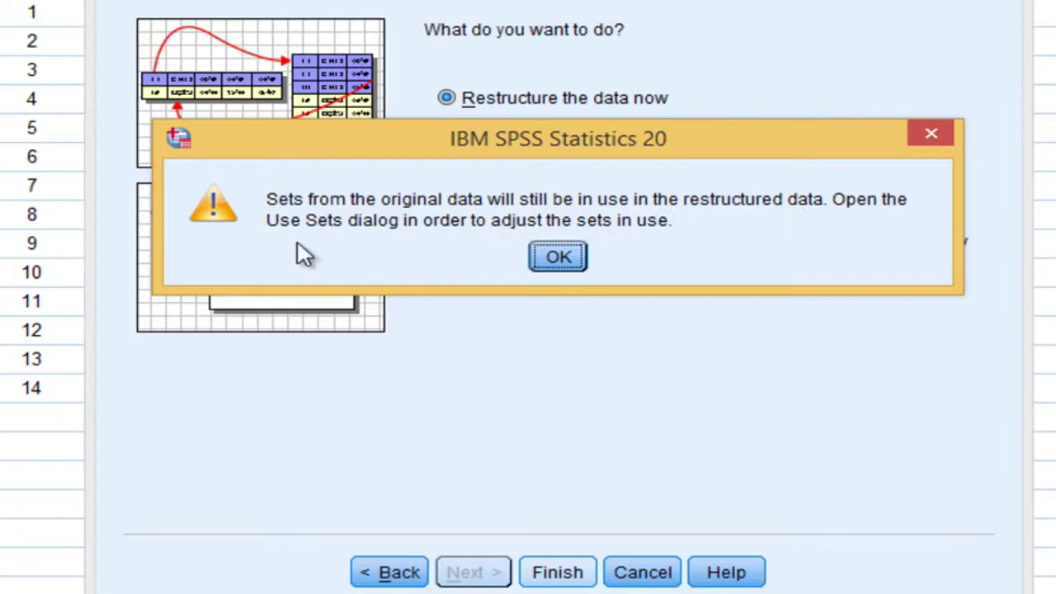
pyautogui.click(557, 256)
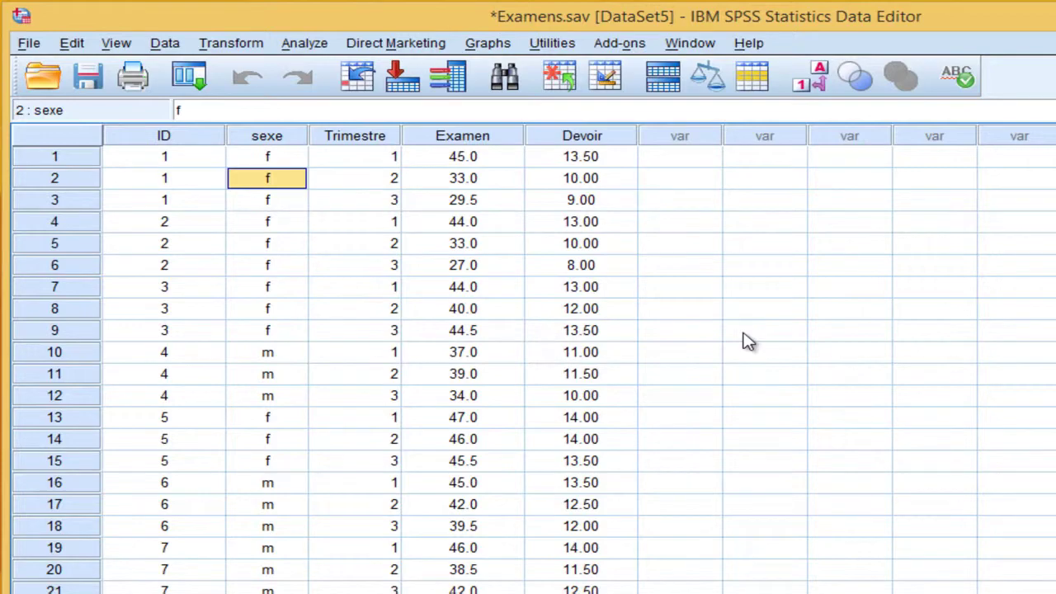
# Step: Examine how ID and sexe repeat across the first three rows and where the Trimestre index begins
pyautogui.click(746, 334)
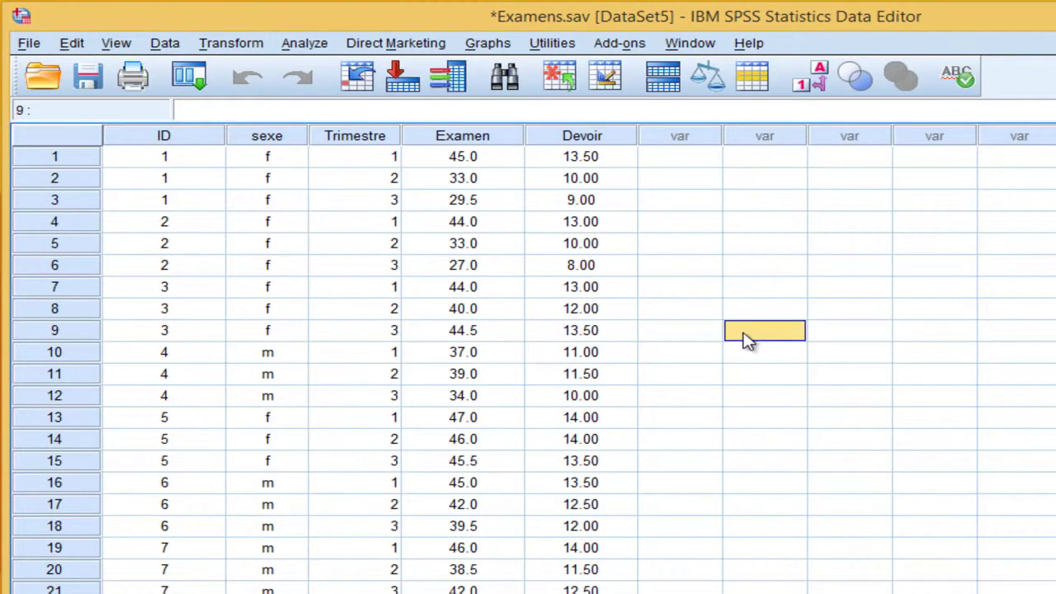
pyautogui.click(174, 163)
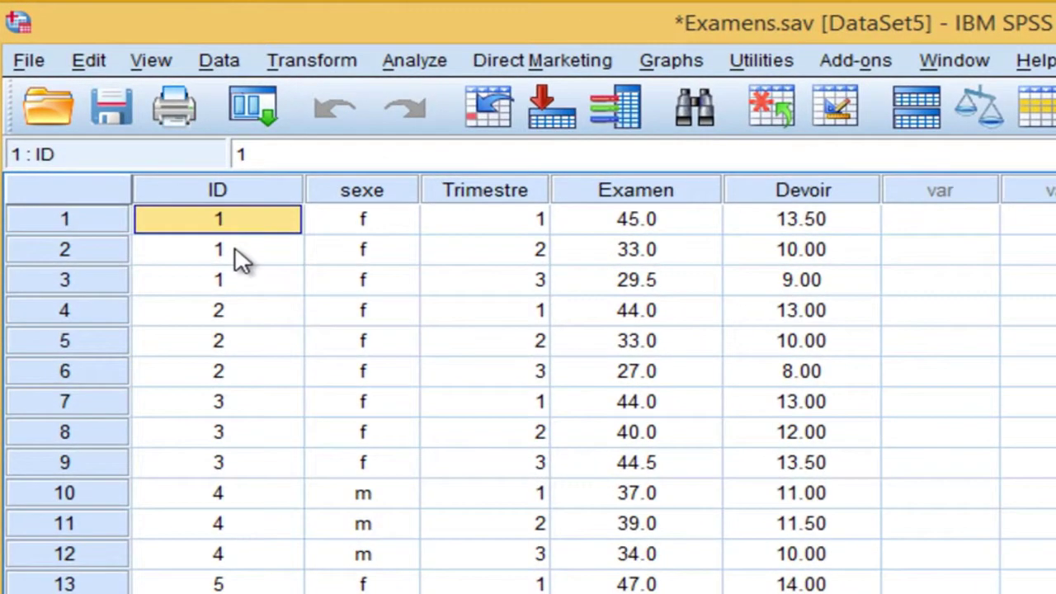
pyautogui.click(240, 256)
pyautogui.click(242, 287)
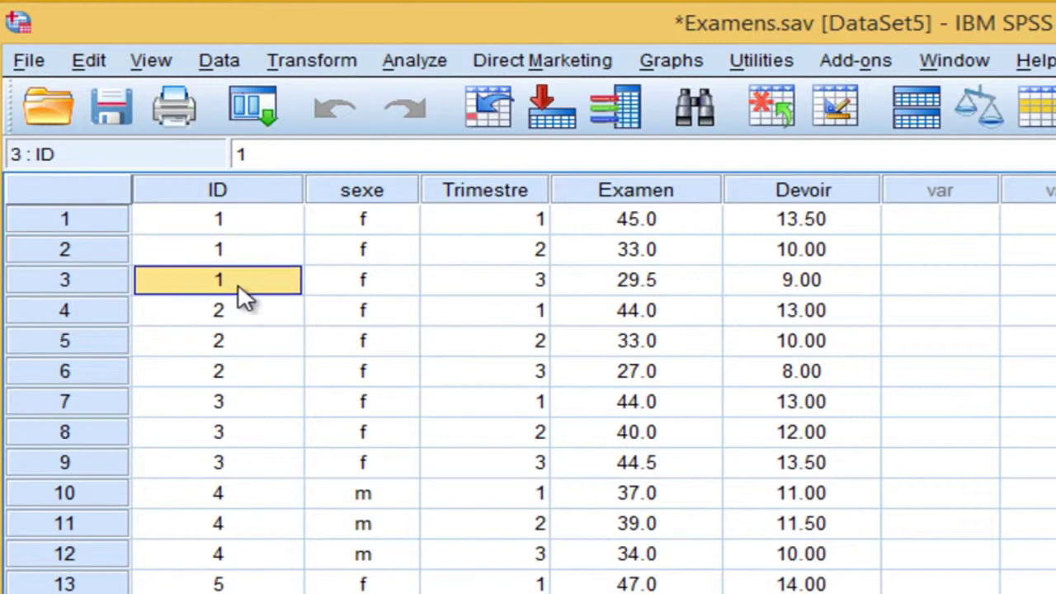
pyautogui.click(264, 228)
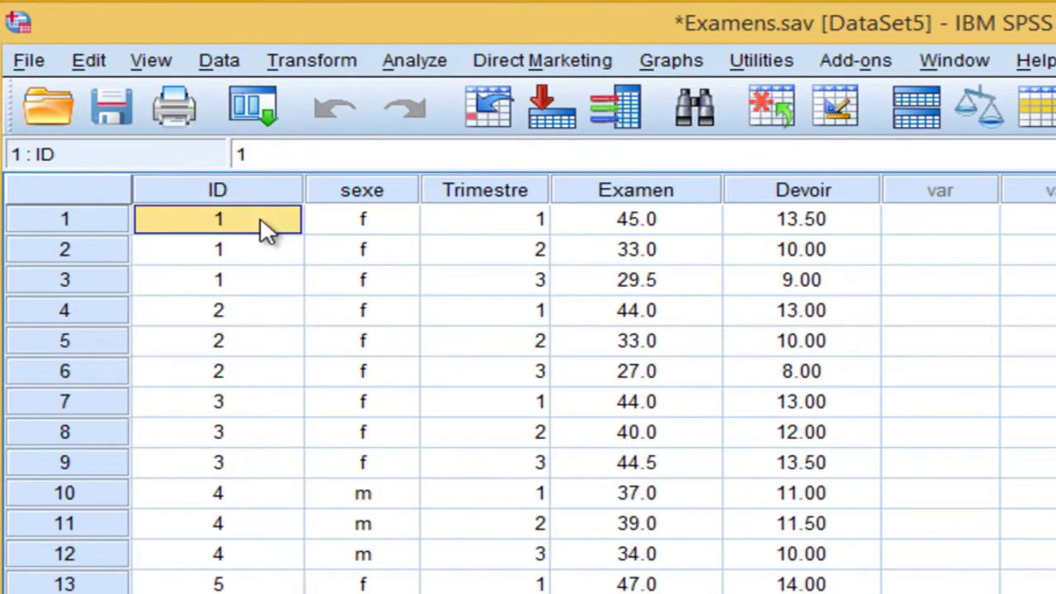
pyautogui.click(389, 223)
pyautogui.click(378, 257)
pyautogui.click(386, 279)
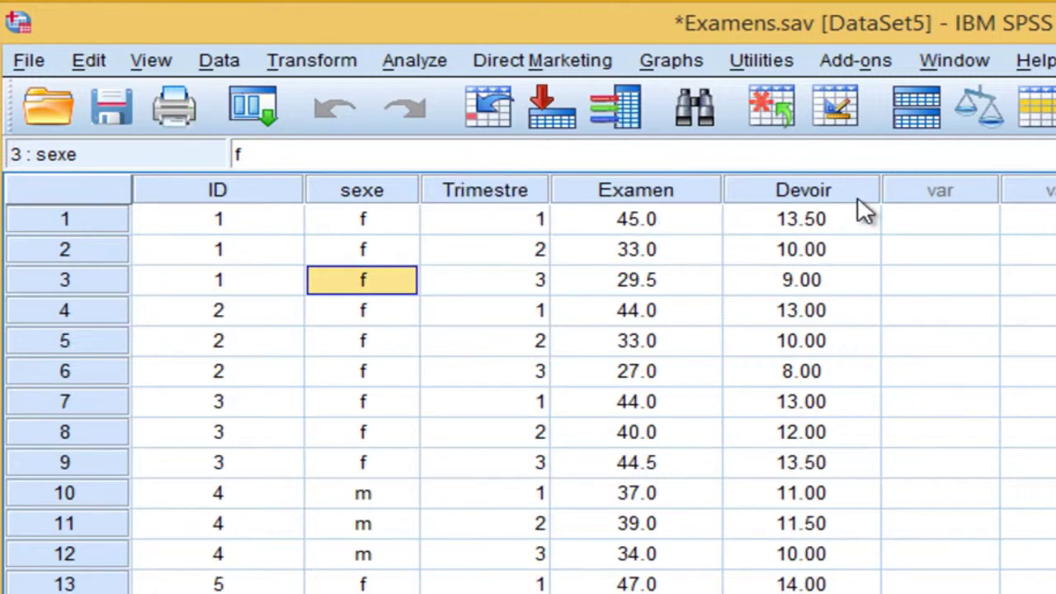
pyautogui.click(518, 227)
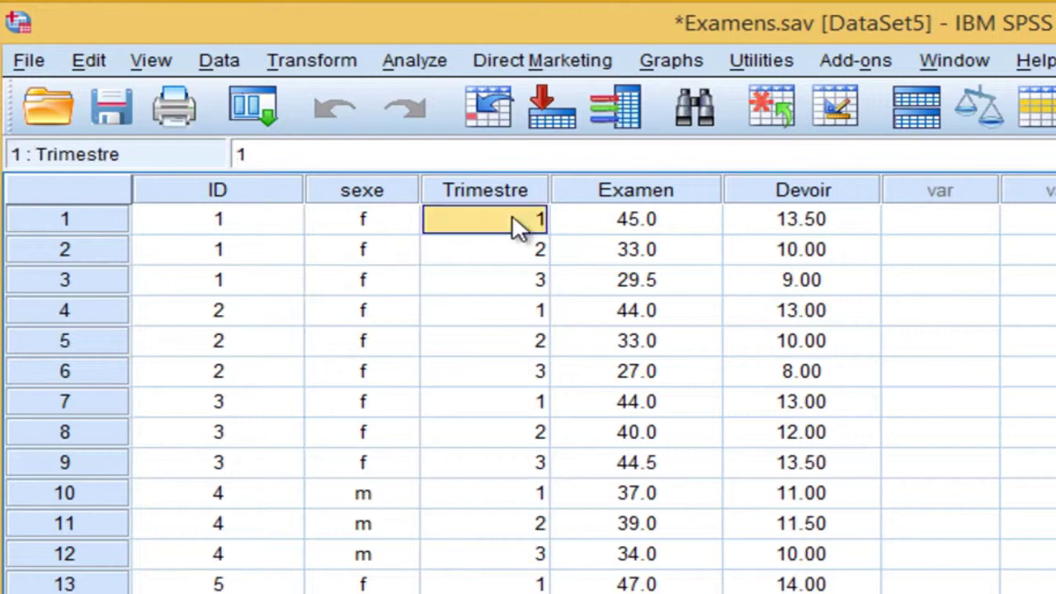
# Step: Examine rows 1 to 3 of the student with ID 1, reading the Trimestre, Examen and Devoir values across each row
pyautogui.click(235, 222)
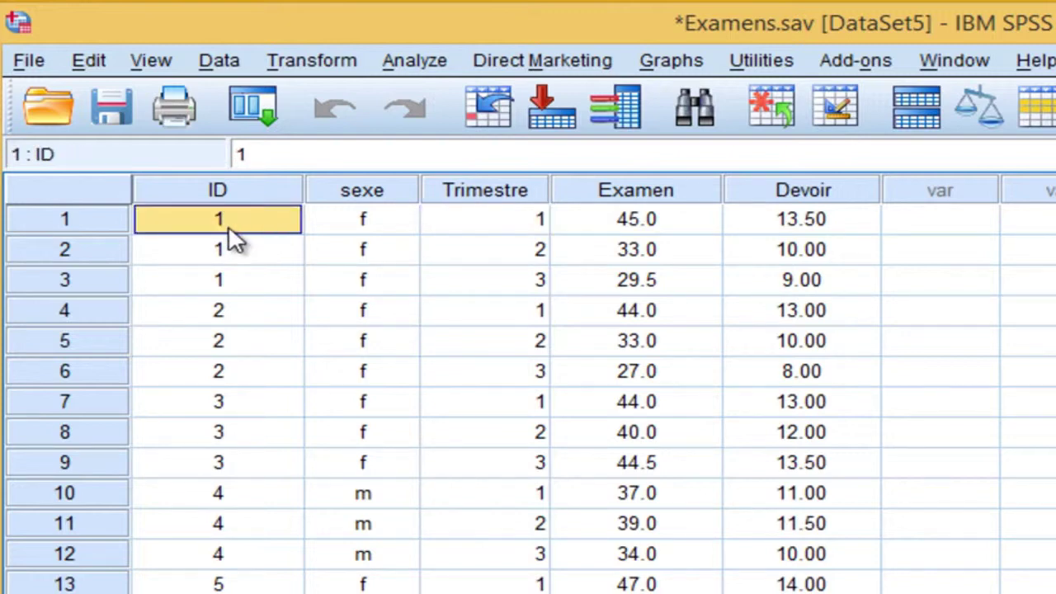
pyautogui.click(363, 220)
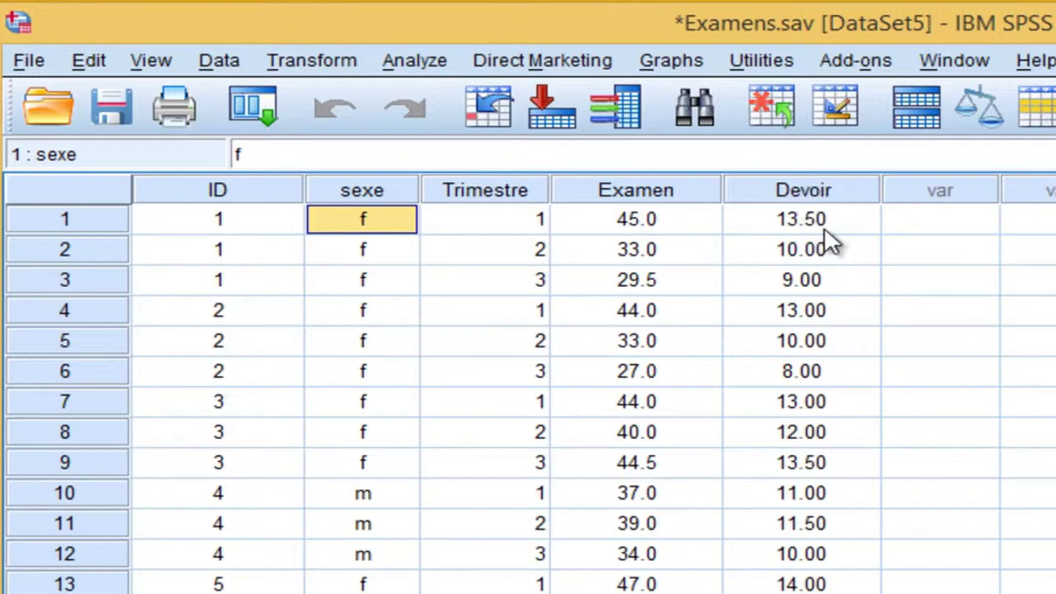
pyautogui.click(237, 262)
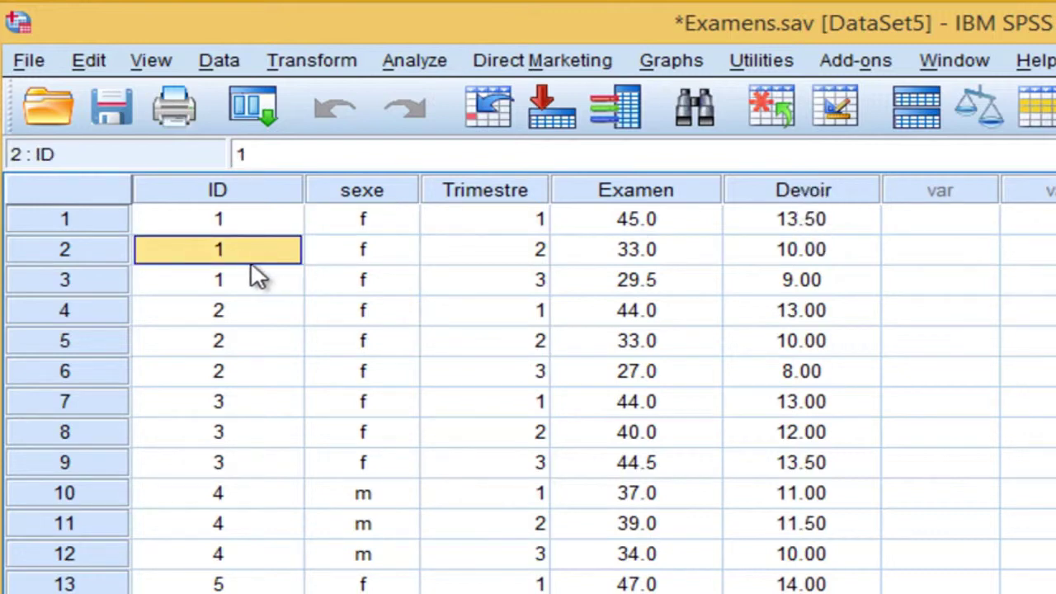
pyautogui.click(363, 253)
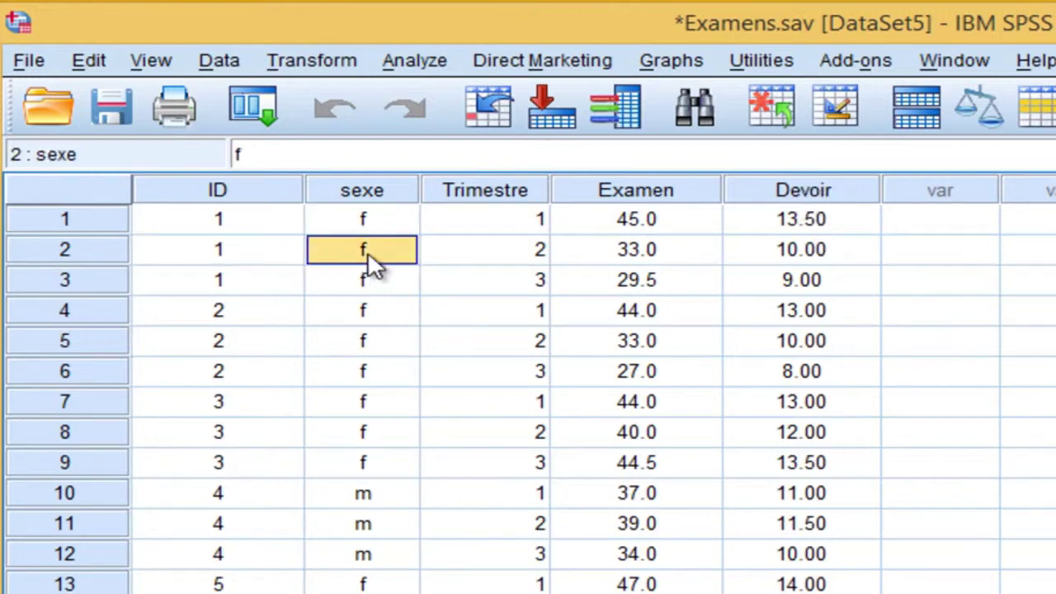
pyautogui.click(533, 251)
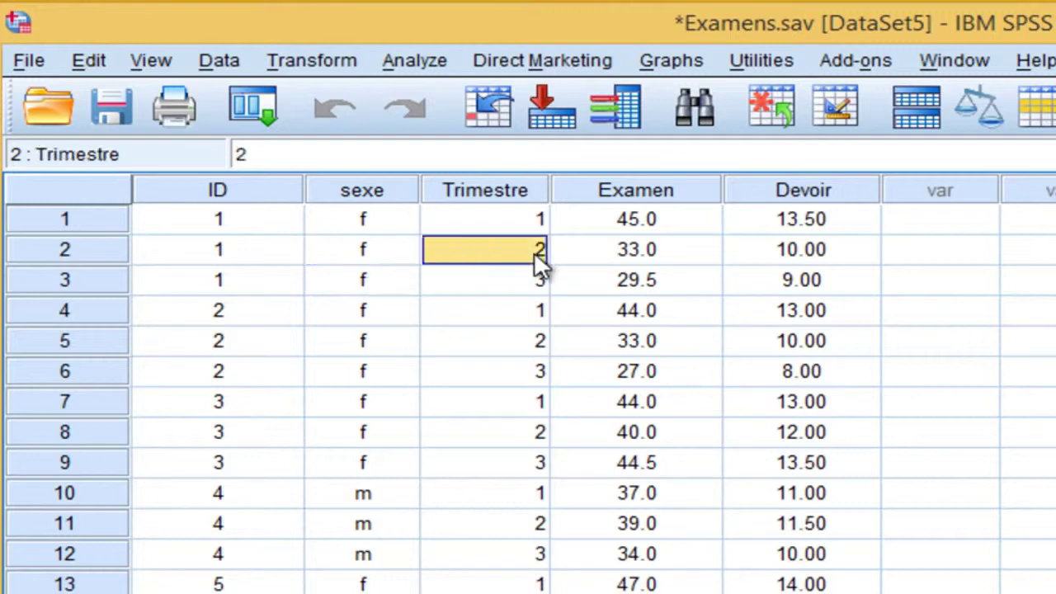
pyautogui.click(627, 253)
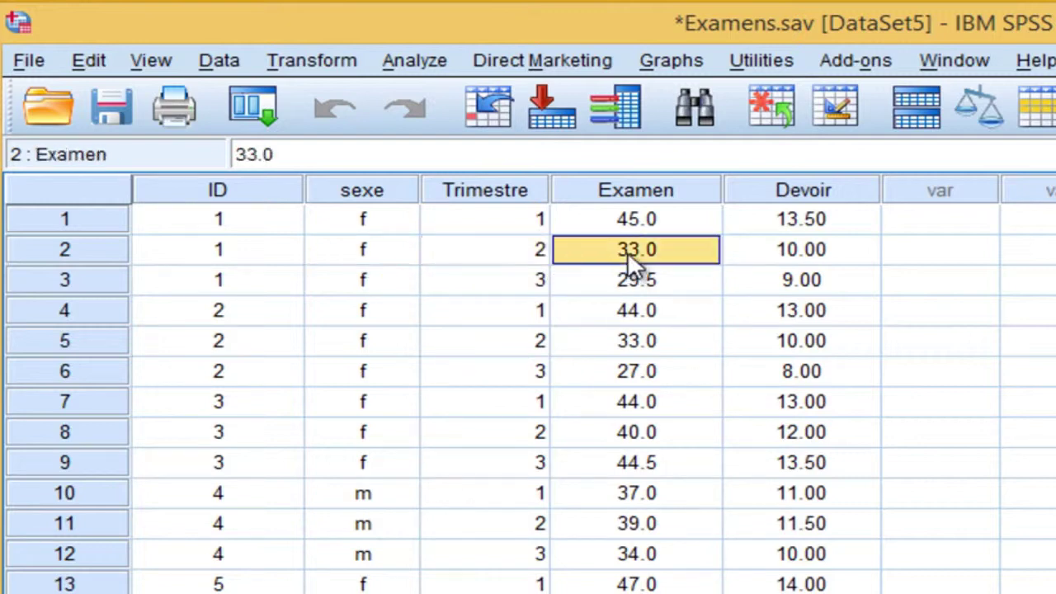
pyautogui.click(805, 252)
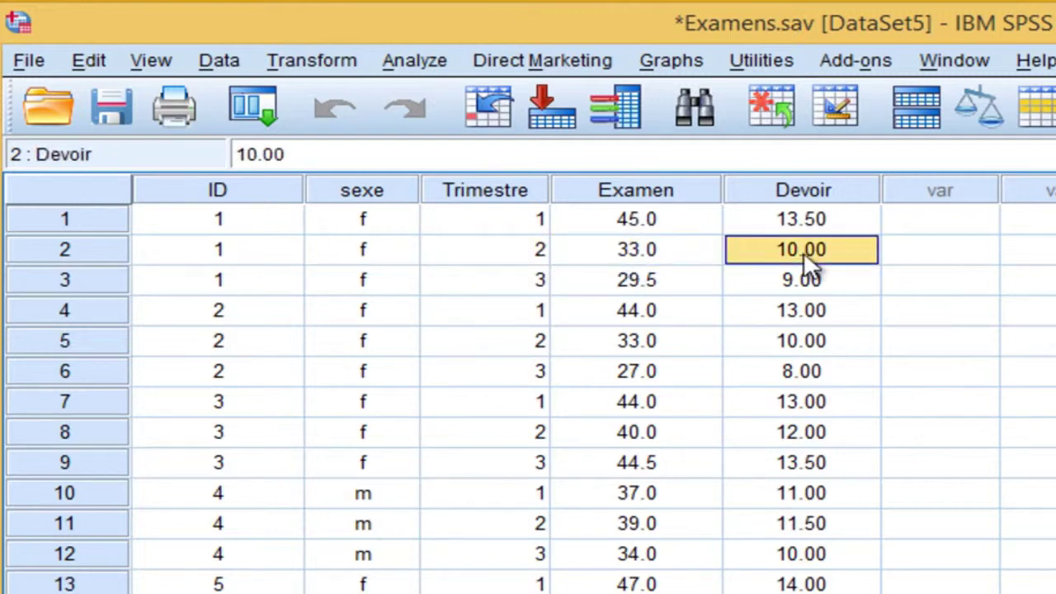
pyautogui.click(228, 283)
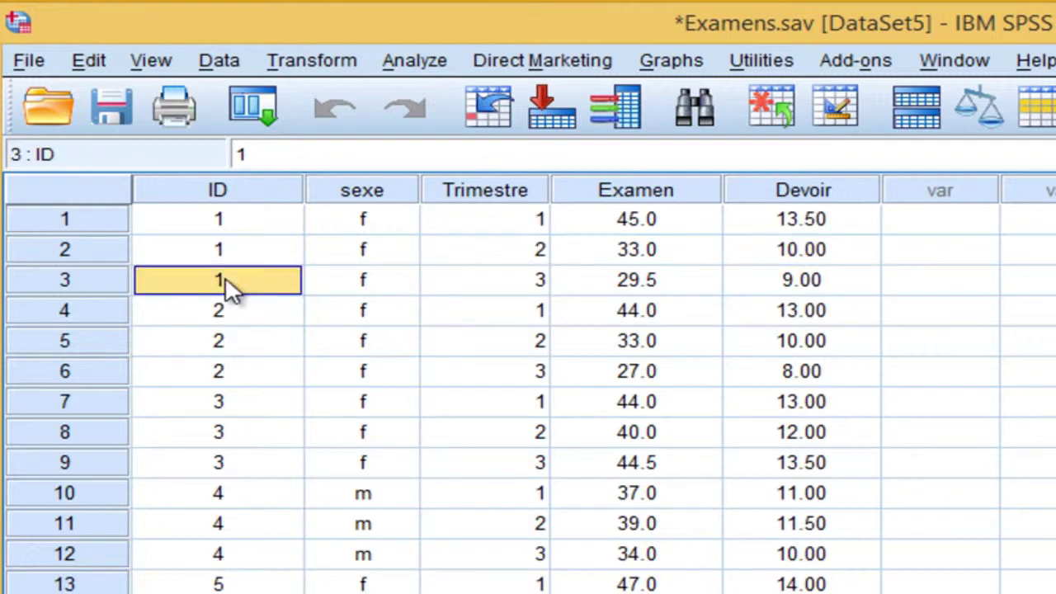
pyautogui.click(368, 283)
pyautogui.click(522, 278)
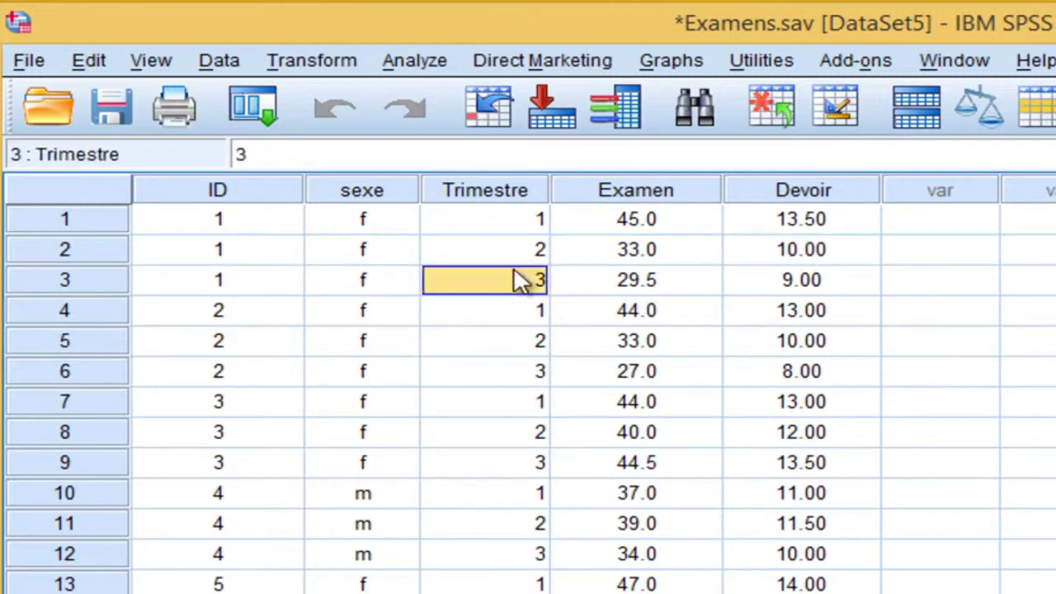
pyautogui.click(638, 284)
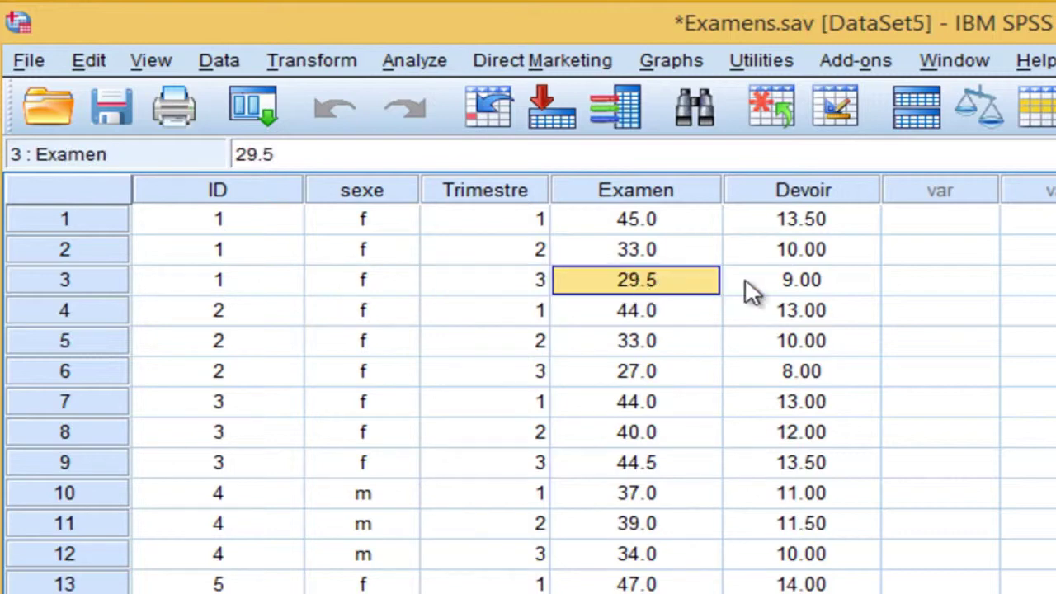
pyautogui.click(782, 289)
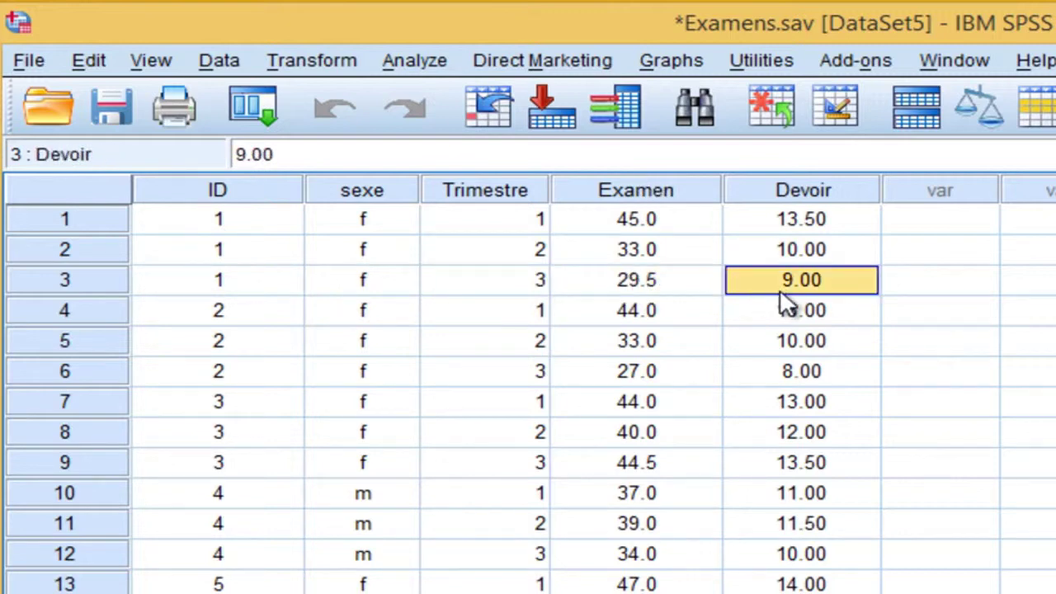
# Step: Examine rows 4 to 6 of the student with ID 2, comparing sexe, Trimestre, Examen and Devoir across the three cases
pyautogui.click(233, 311)
pyautogui.click(235, 345)
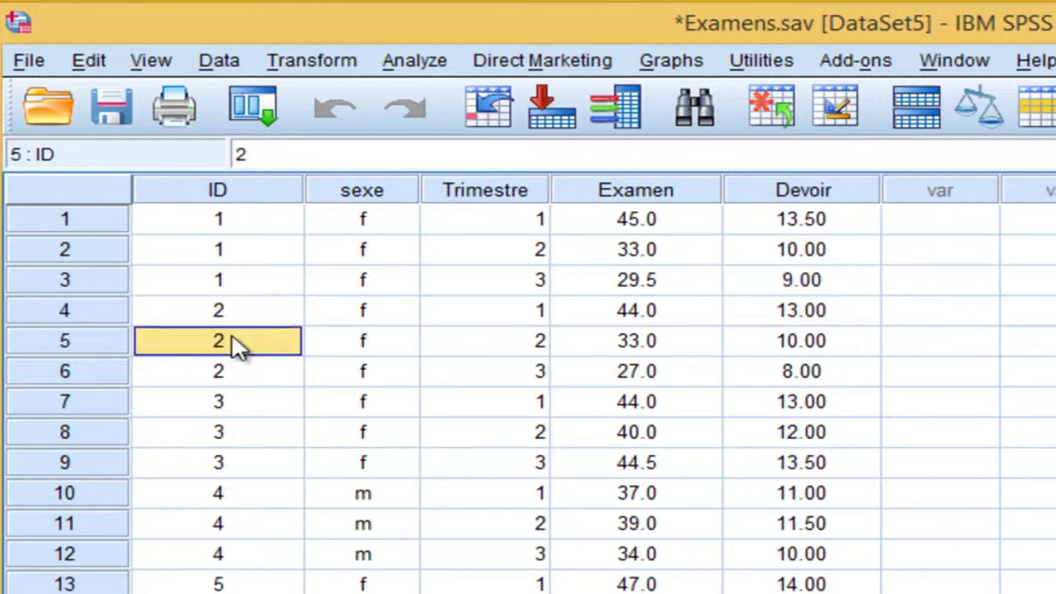
pyautogui.click(221, 371)
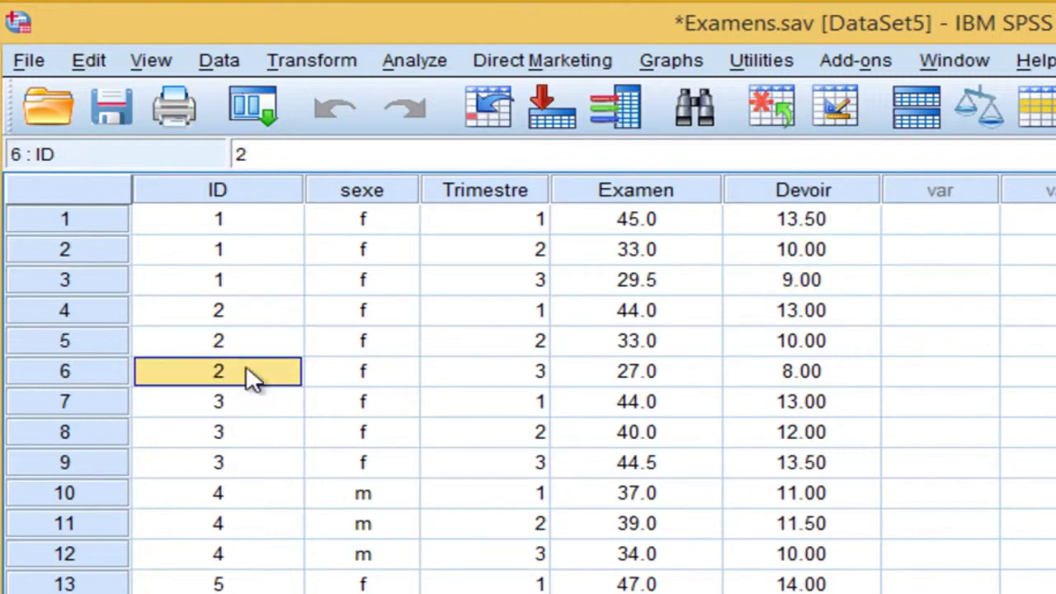
pyautogui.click(363, 373)
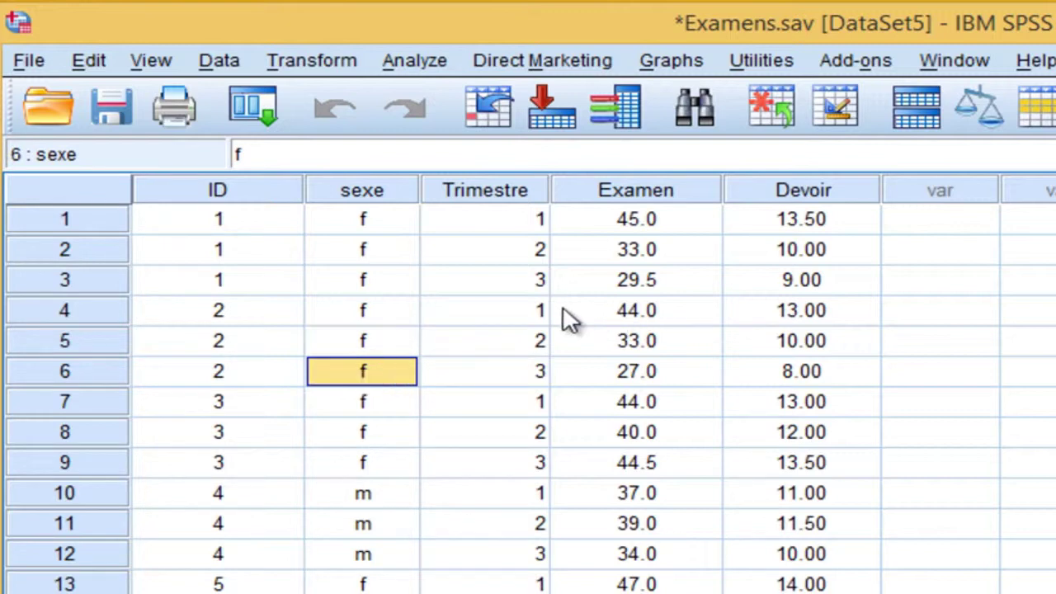
pyautogui.click(536, 314)
pyautogui.click(533, 343)
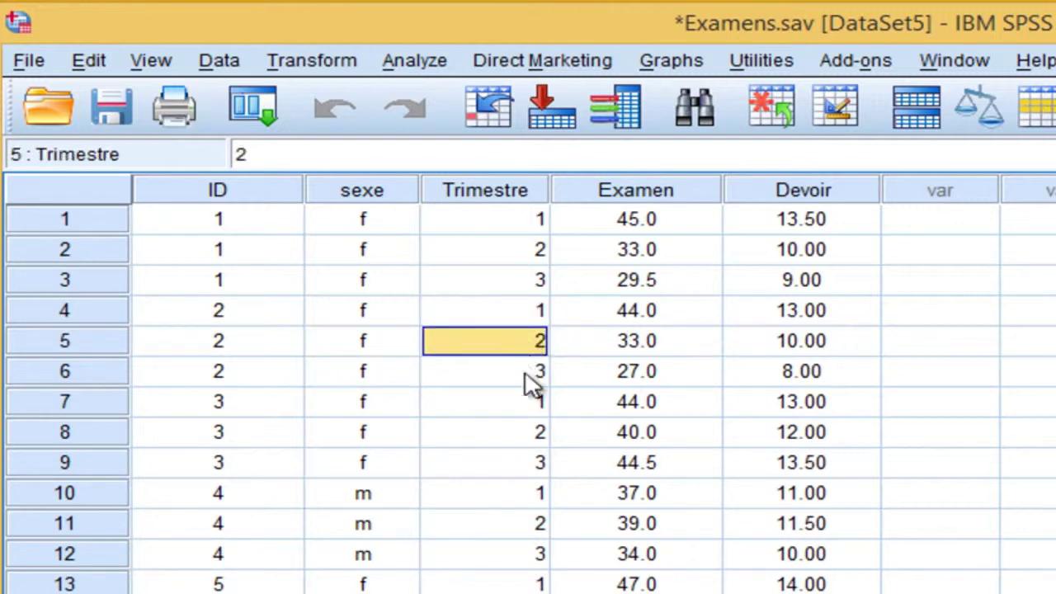
pyautogui.click(533, 375)
pyautogui.click(634, 318)
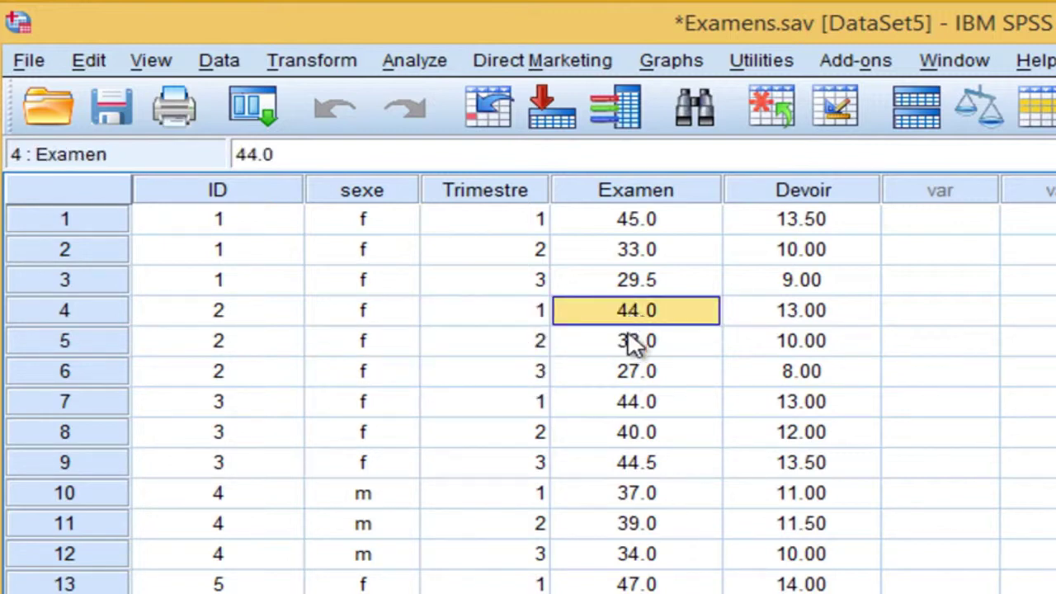
pyautogui.click(632, 342)
pyautogui.click(651, 371)
pyautogui.click(816, 311)
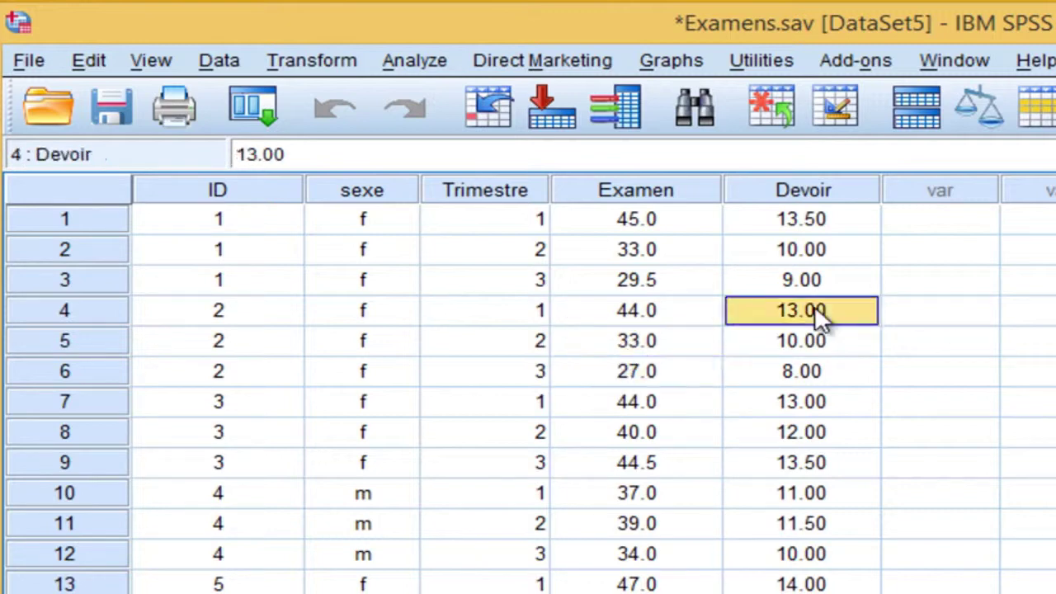
pyautogui.click(809, 337)
pyautogui.click(818, 375)
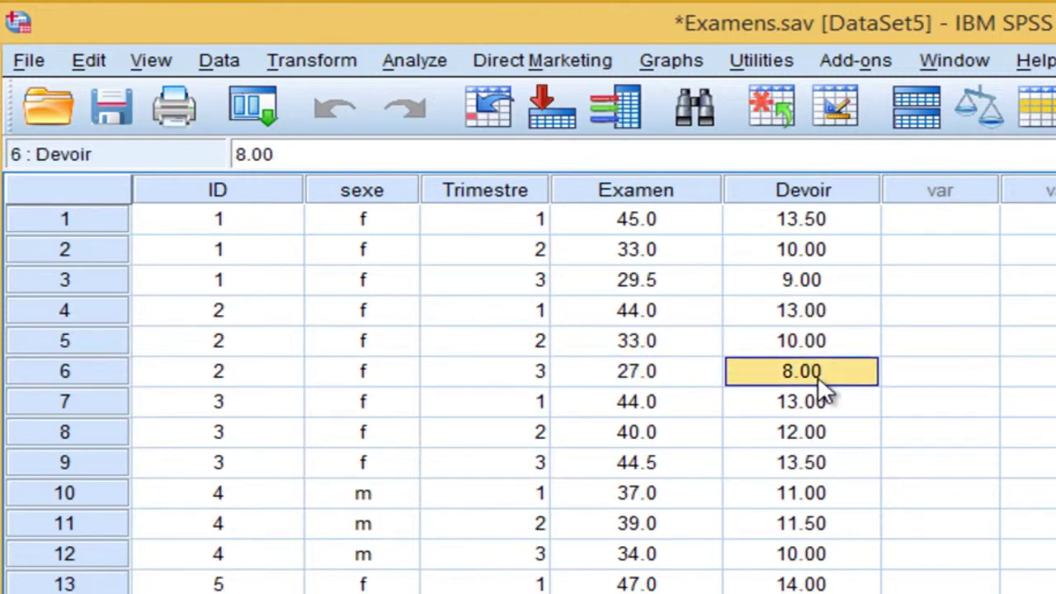
# Step: Examine rows 16 to 18 of the student with ID 6, checking sexe, Trimestre, Examen and Devoir for each term
pyautogui.click(218, 584)
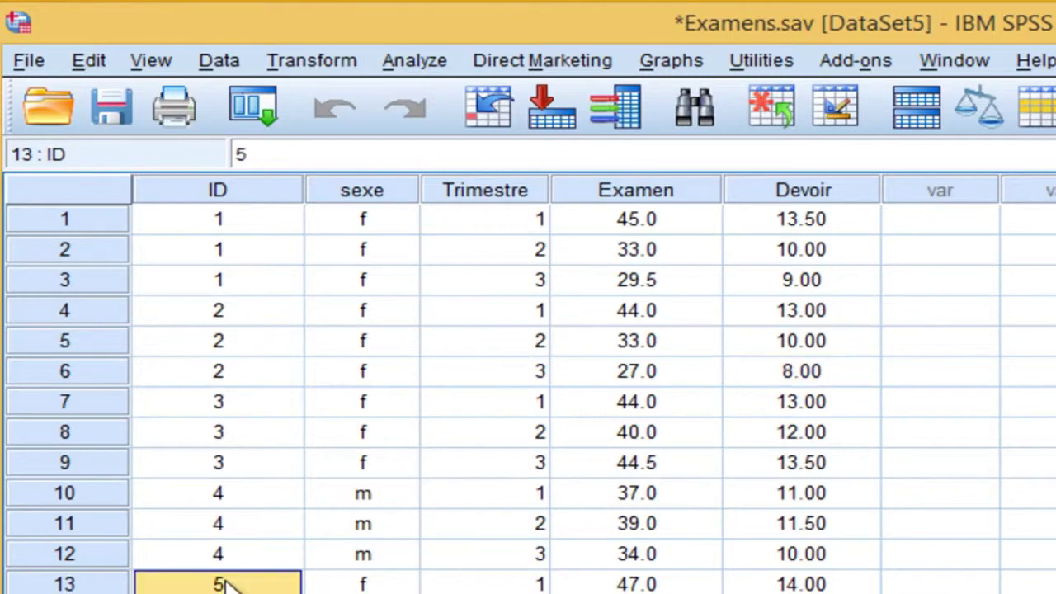
pyautogui.click(219, 493)
pyautogui.click(190, 494)
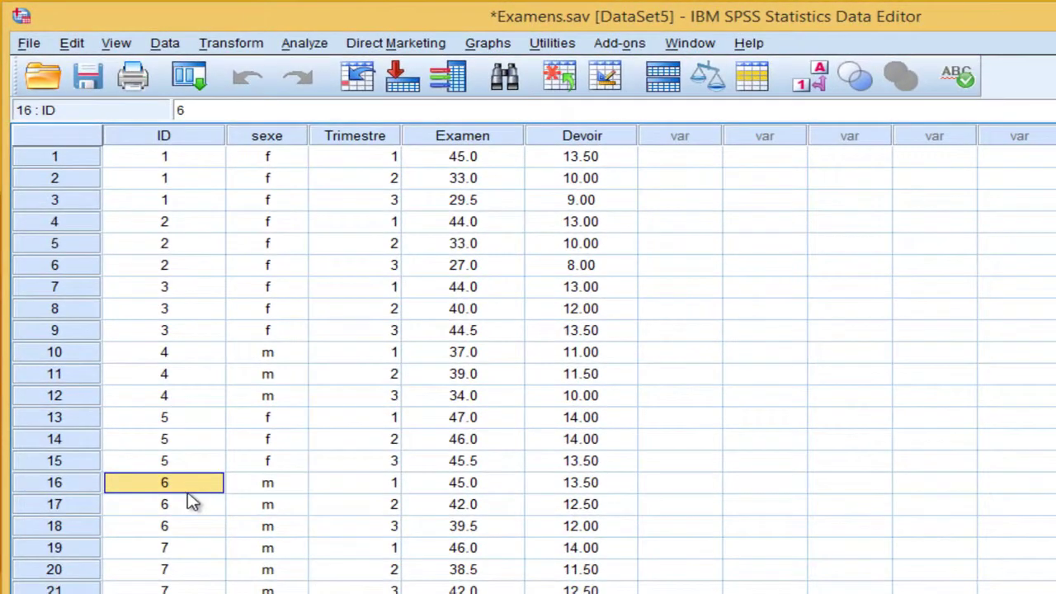
pyautogui.click(189, 511)
pyautogui.click(256, 487)
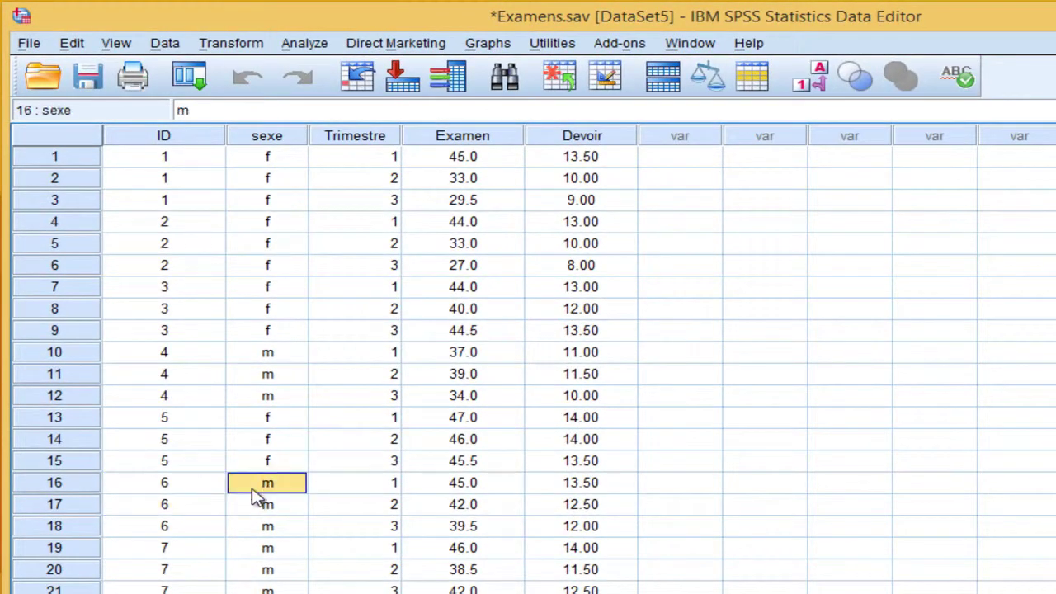
pyautogui.click(260, 509)
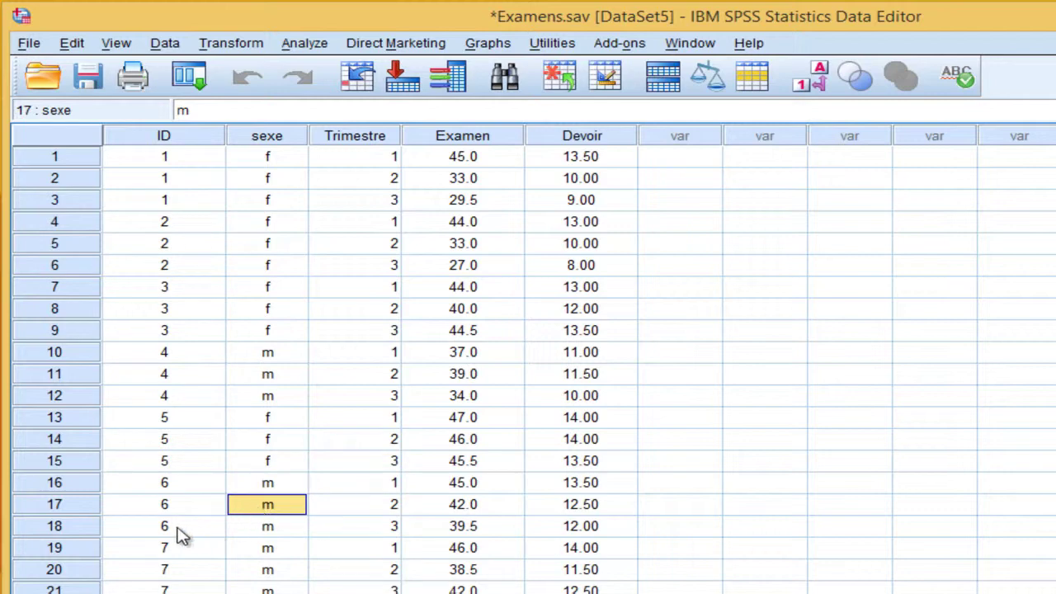
pyautogui.click(387, 488)
pyautogui.click(387, 507)
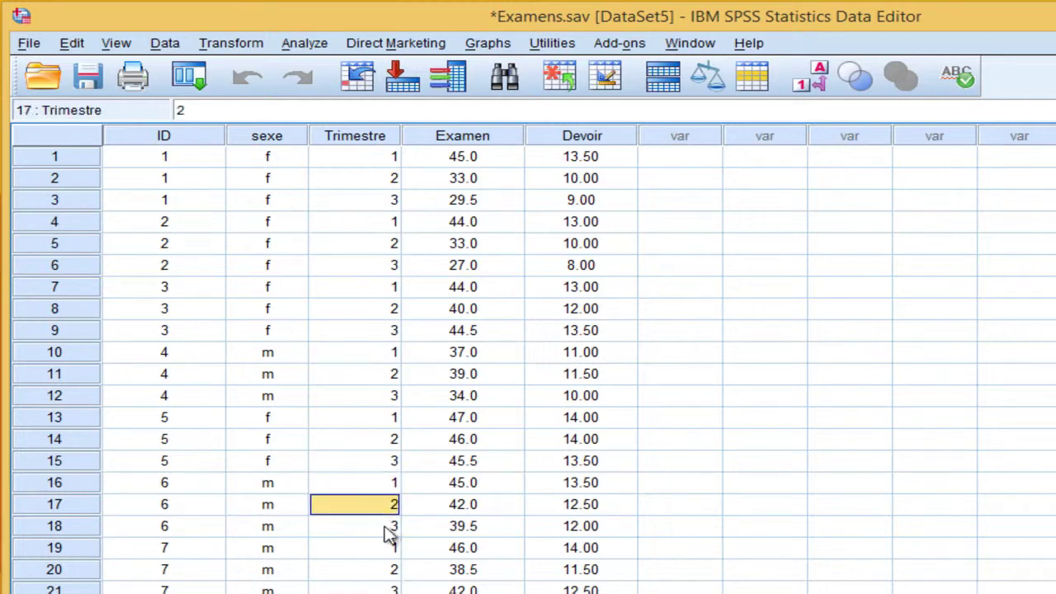
pyautogui.click(390, 532)
pyautogui.click(458, 487)
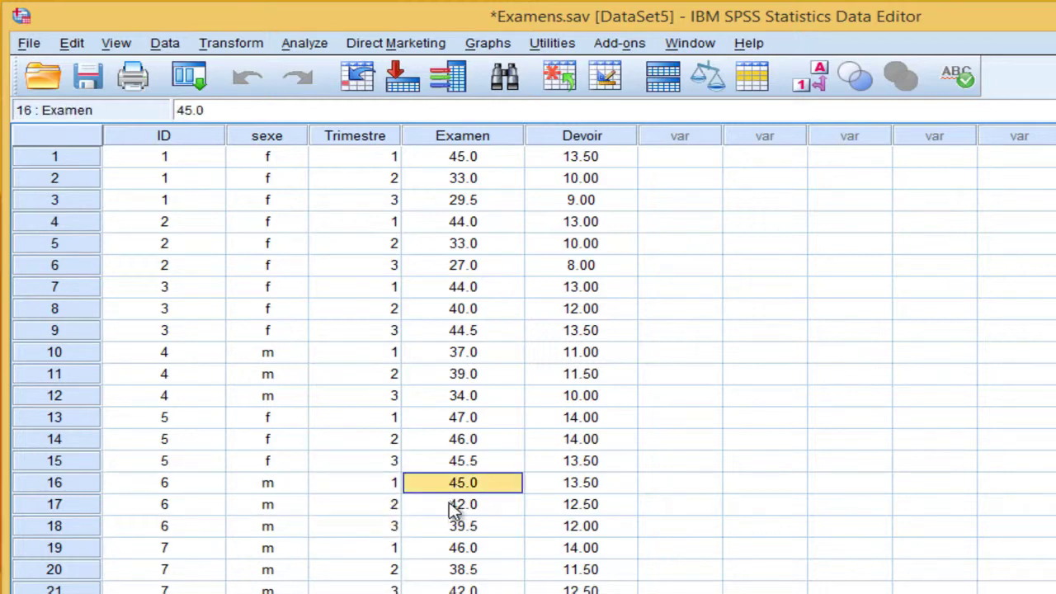
pyautogui.click(454, 507)
pyautogui.click(452, 525)
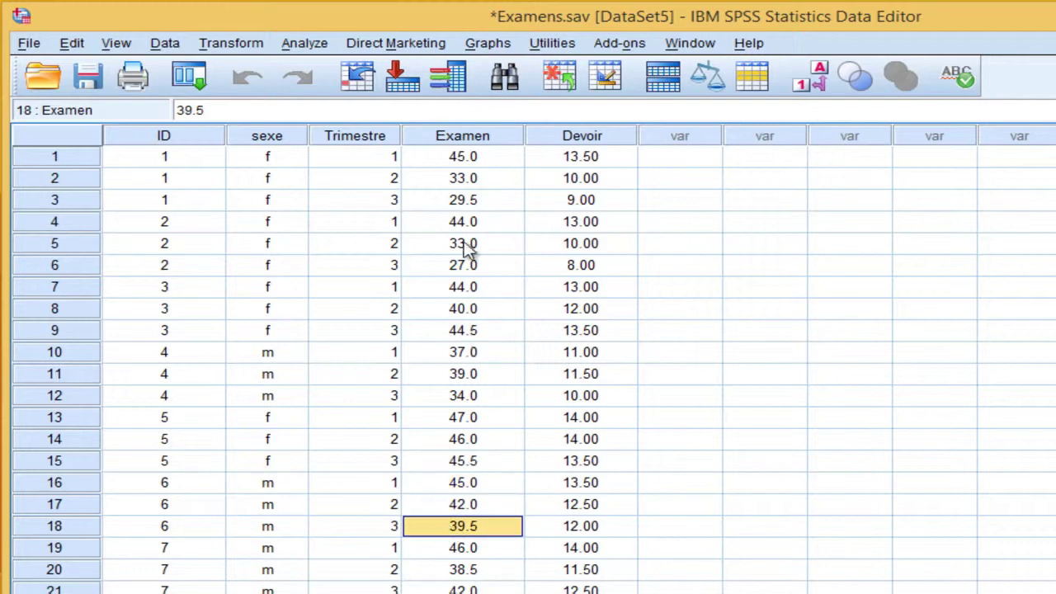
pyautogui.click(586, 483)
pyautogui.click(584, 512)
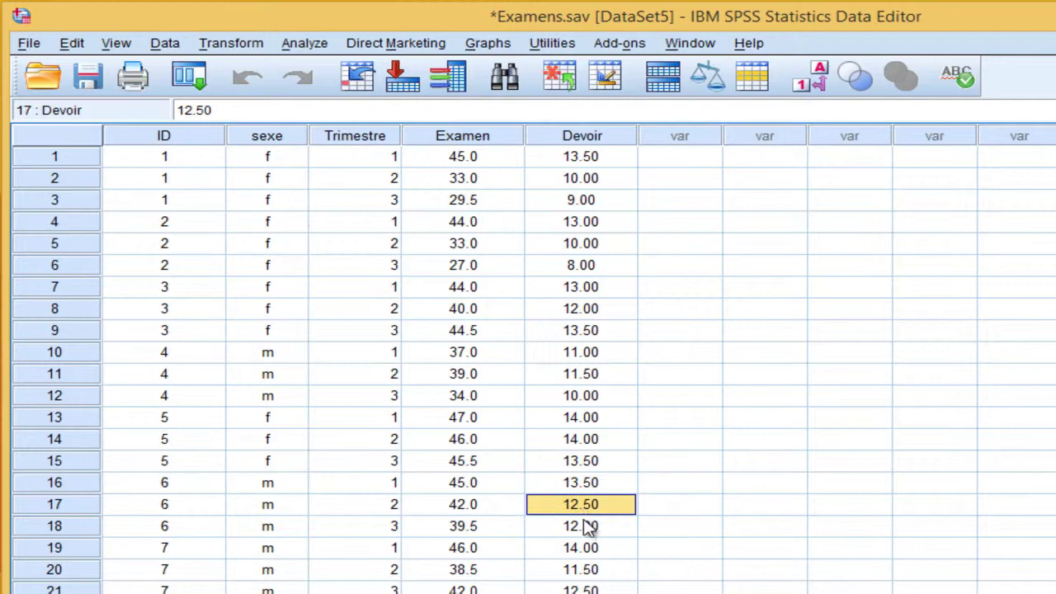
pyautogui.click(584, 523)
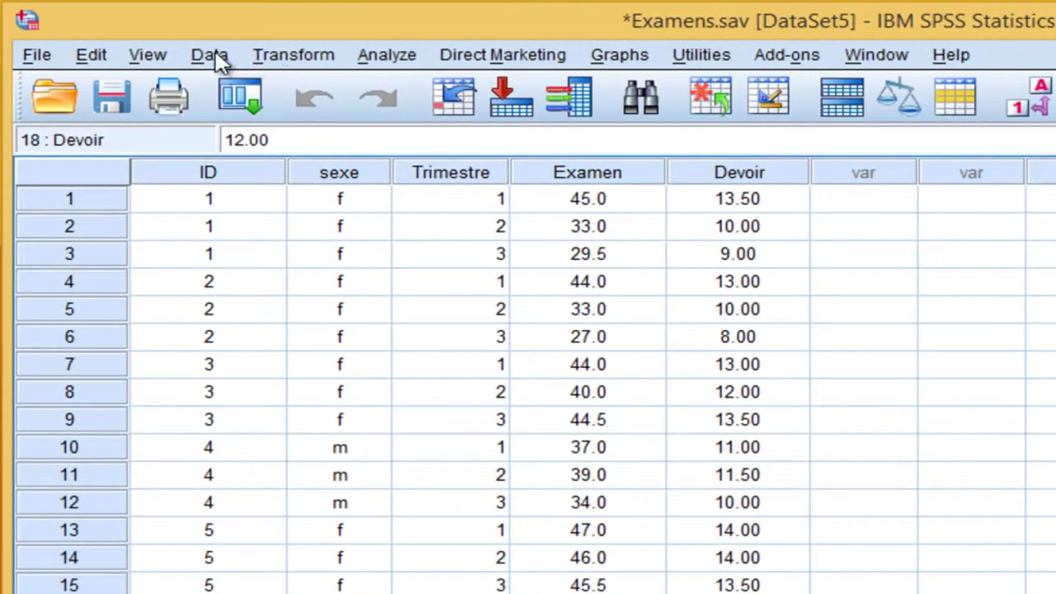
# Step: Start restructuring the data without saving the current dataset, choosing to restructure selected cases into variables
pyautogui.click(213, 57)
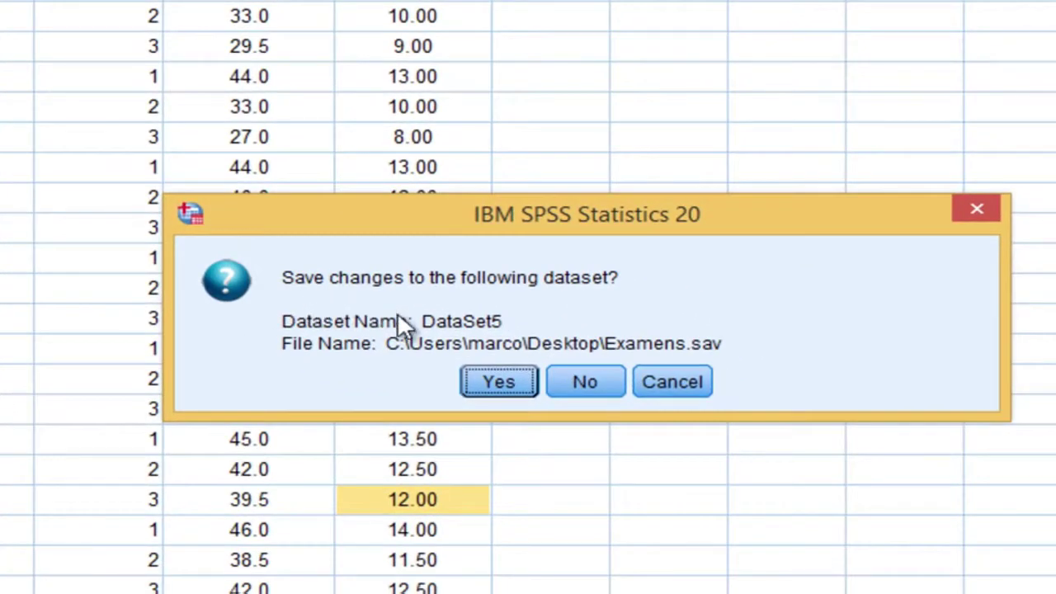
pyautogui.click(586, 382)
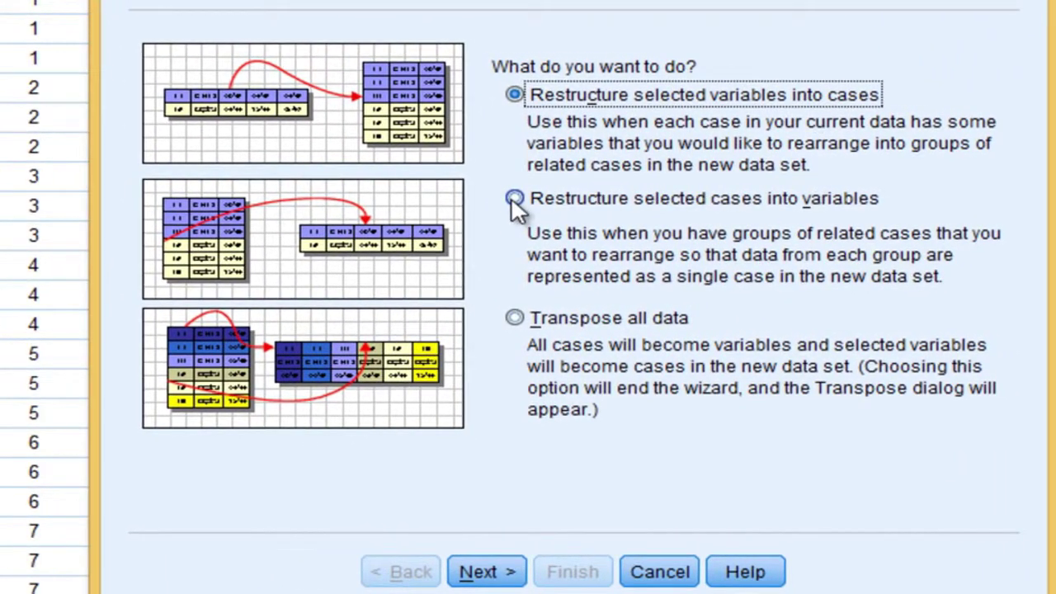
pyautogui.click(513, 198)
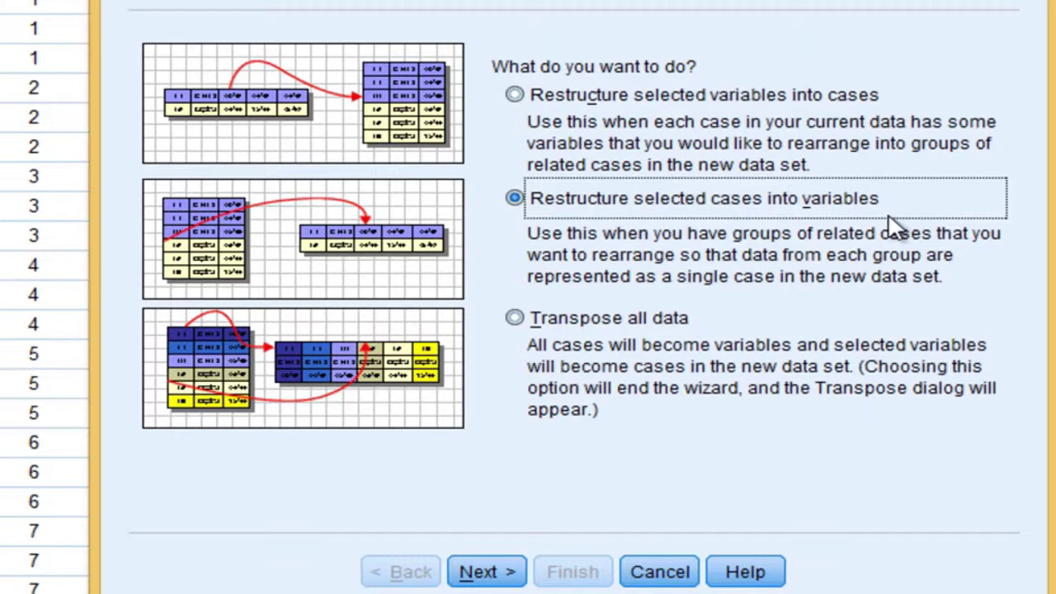
pyautogui.click(487, 572)
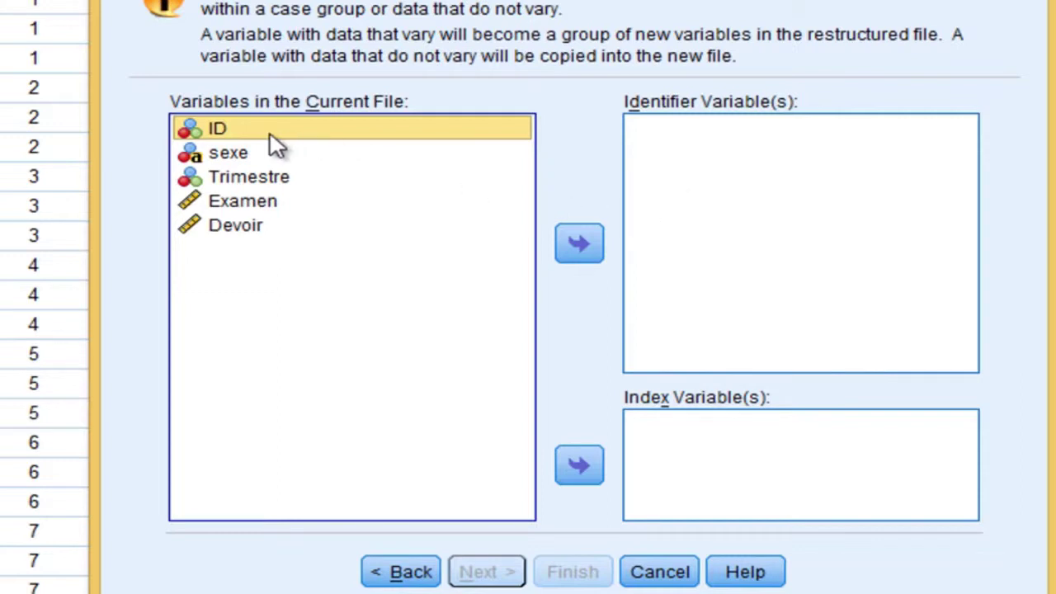
# Step: Assign ID as the identifier variable and Trimestre as the index variable for the restructure
pyautogui.click(219, 132)
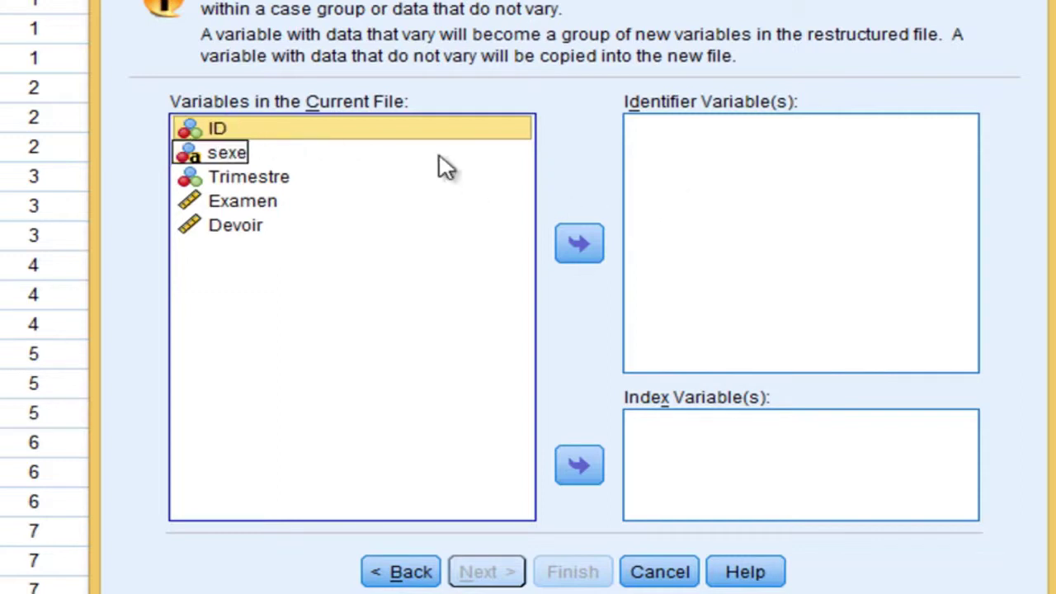
pyautogui.click(598, 246)
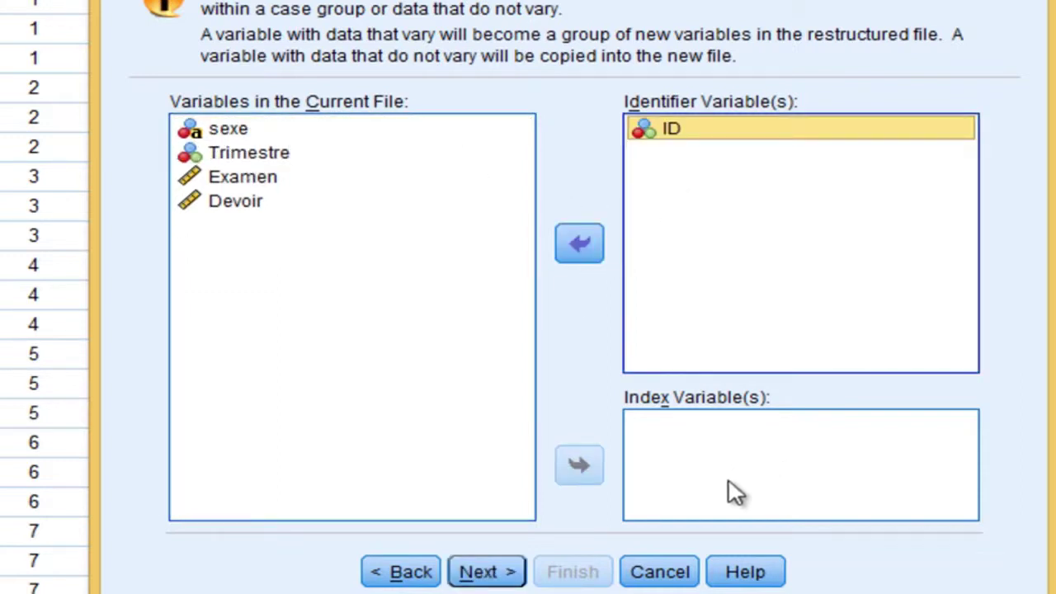
pyautogui.click(261, 156)
pyautogui.click(583, 462)
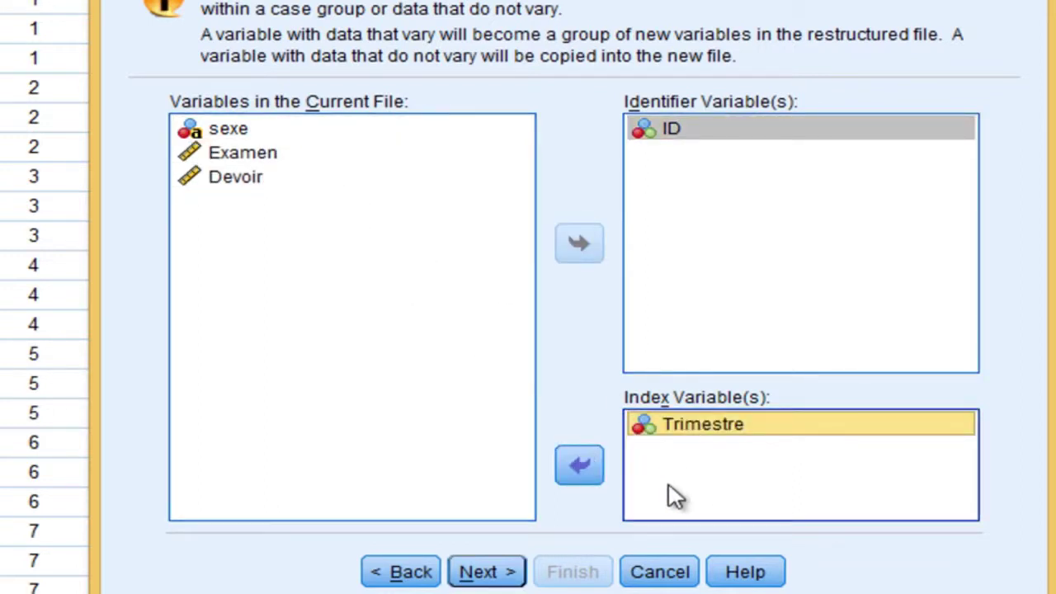
pyautogui.click(487, 572)
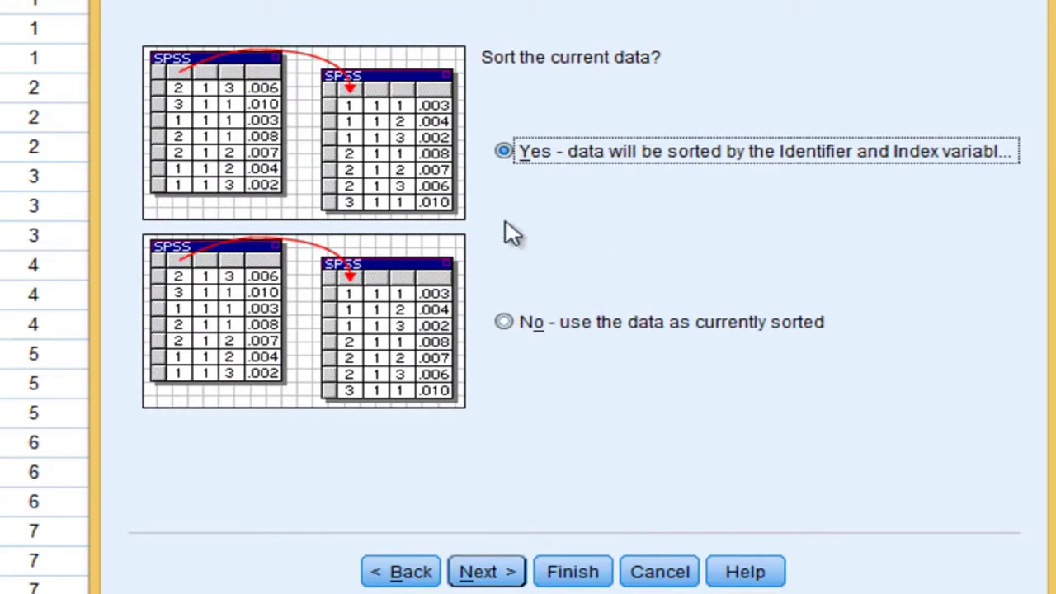
# Step: Keep sorting by identifier and index and grouping by original variable, and restructure the data immediately, acknowledging the notice about variable sets
pyautogui.click(518, 573)
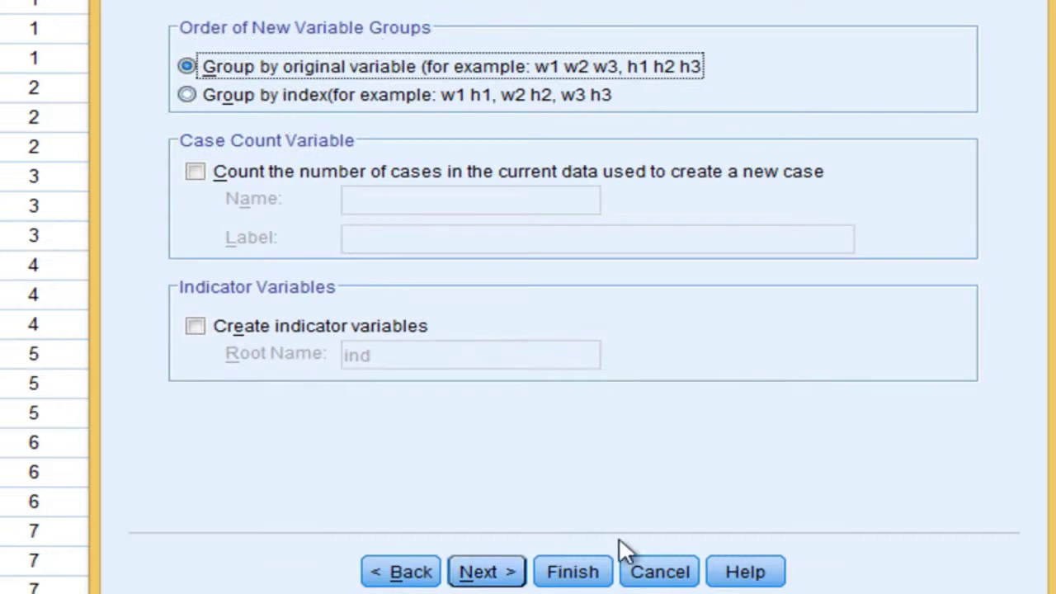
pyautogui.click(486, 571)
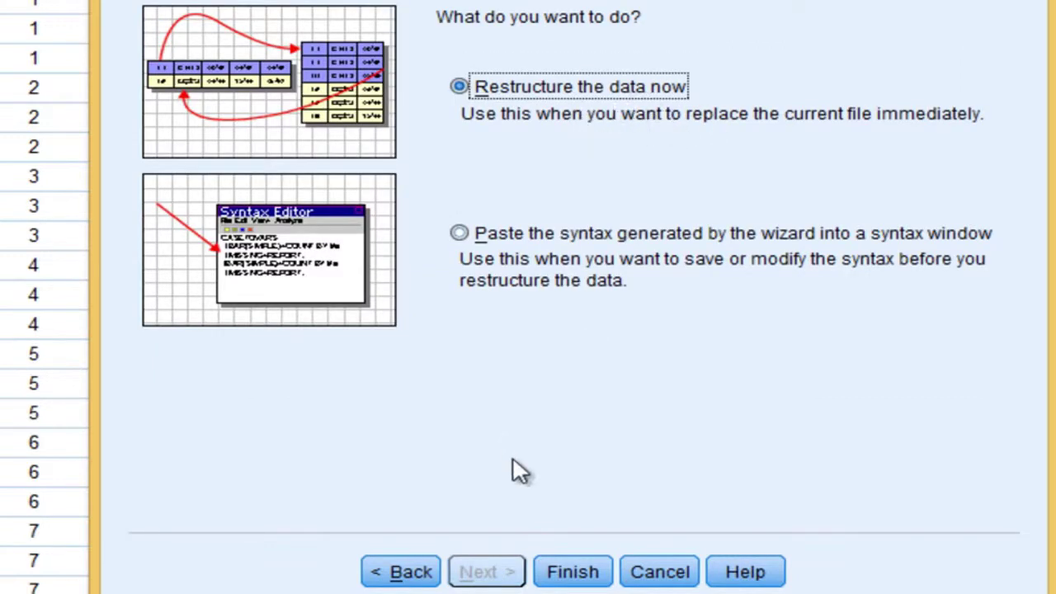
pyautogui.click(576, 577)
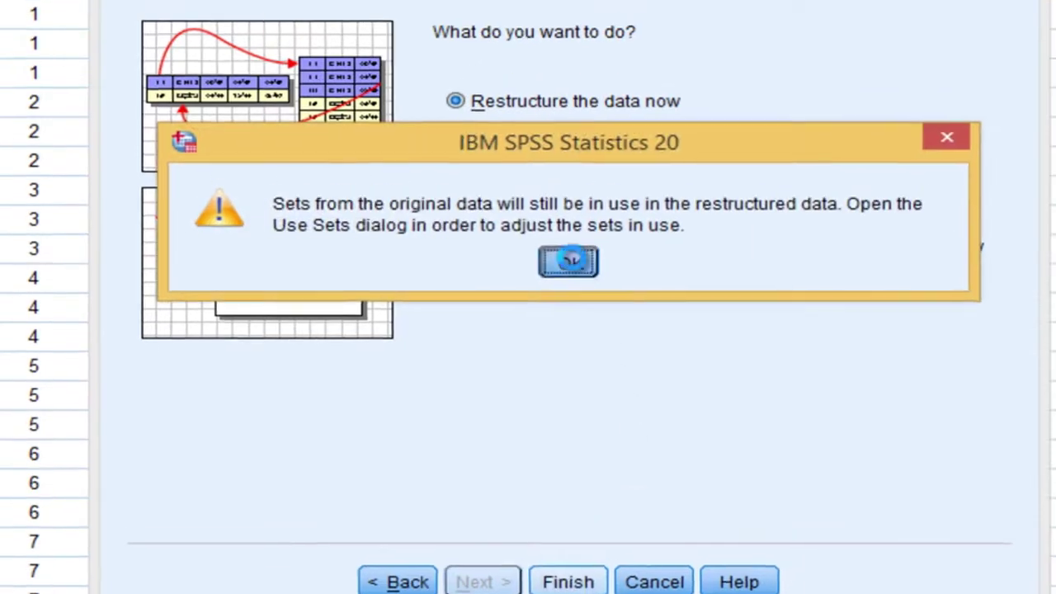
pyautogui.click(575, 250)
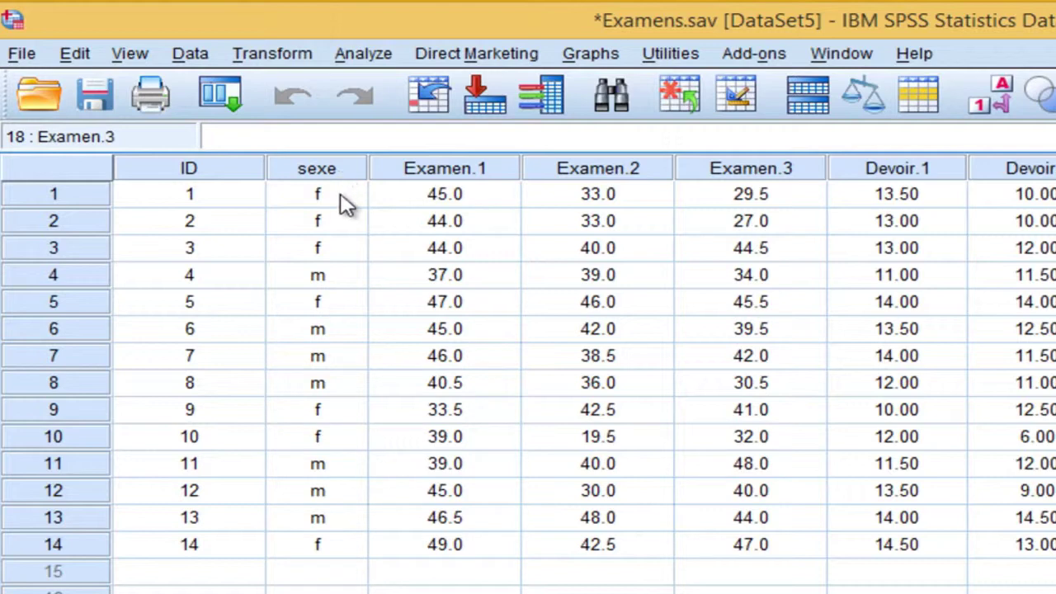
# Step: Examine the sexe codes of the students in rows 2 to 6 of the restructured data
pyautogui.click(349, 221)
pyautogui.click(349, 249)
pyautogui.click(351, 276)
pyautogui.click(348, 301)
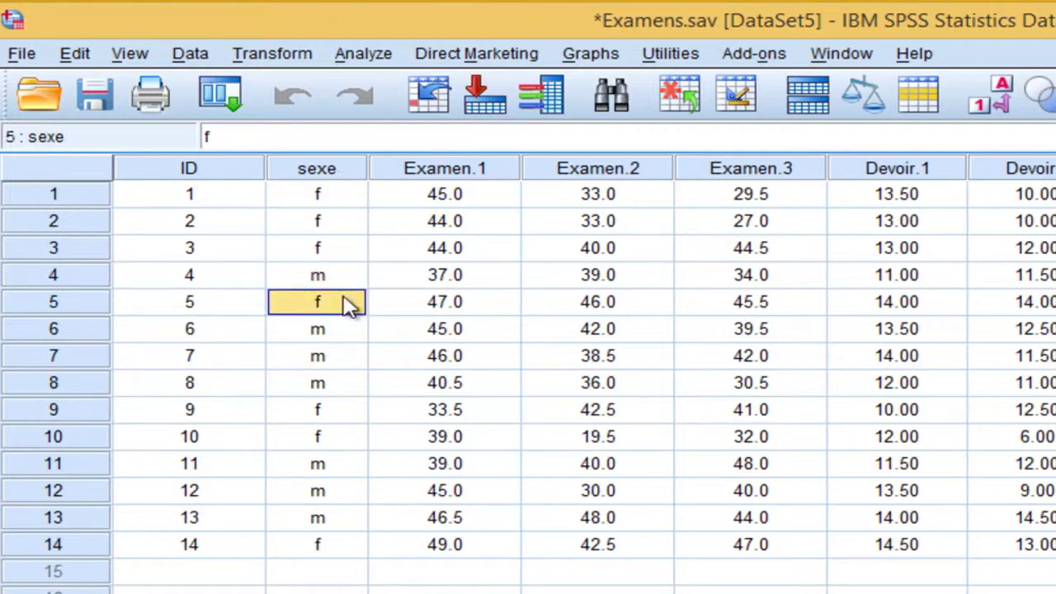
pyautogui.click(336, 338)
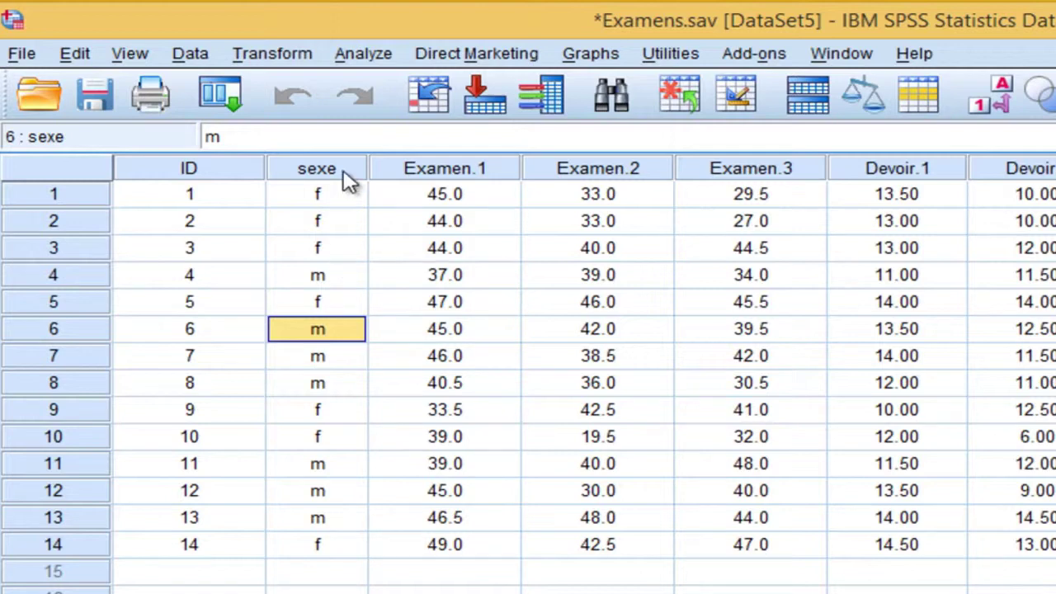
# Step: Set up a Recode into Different Variables with sexe as the input and sexenum as the output variable
pyautogui.click(277, 61)
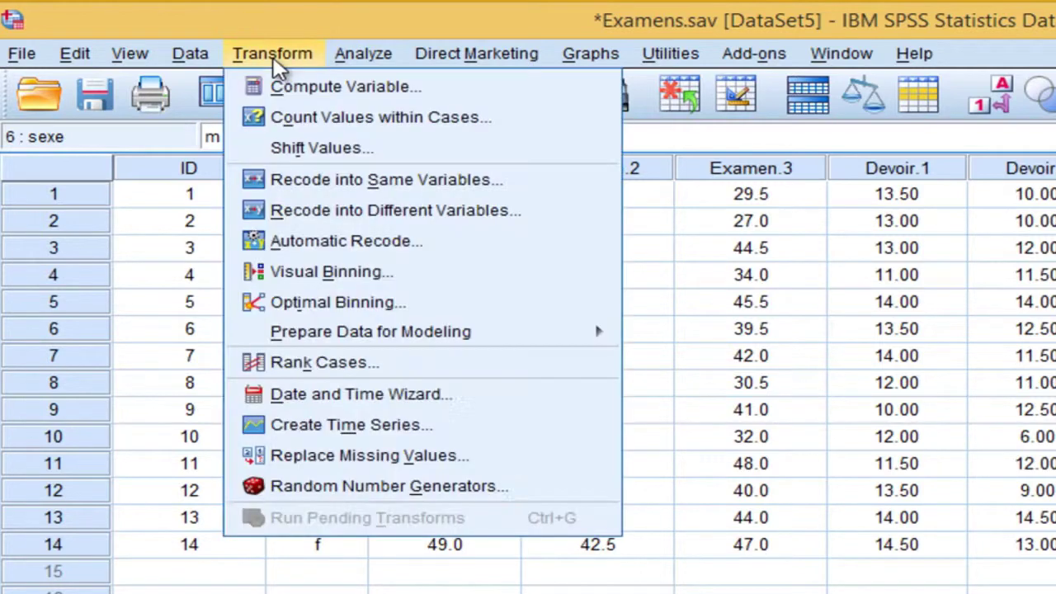
pyautogui.click(339, 211)
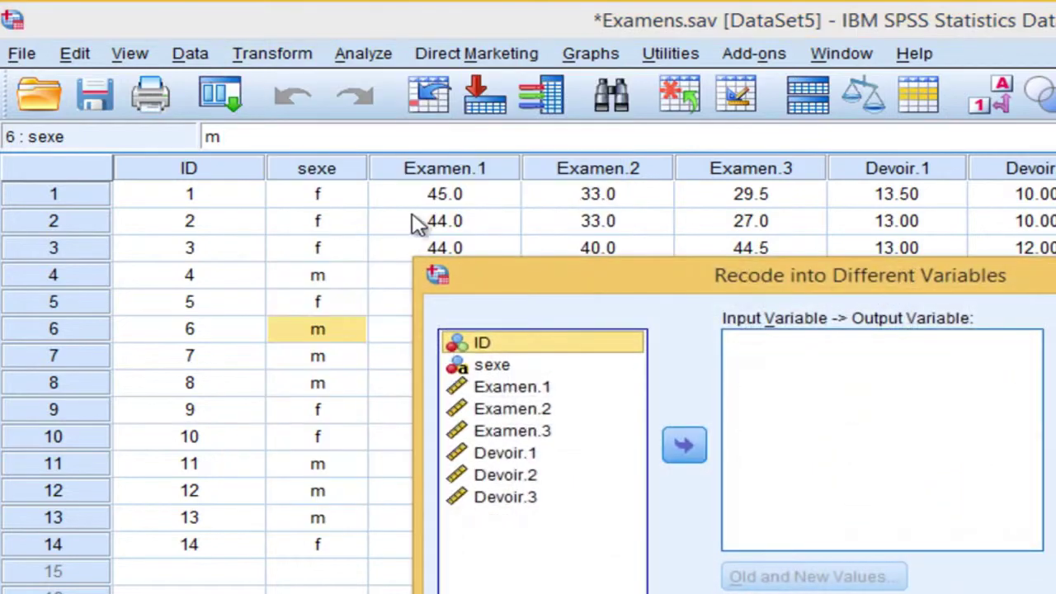
pyautogui.moveTo(759, 218); pyautogui.dragTo(642, 149)
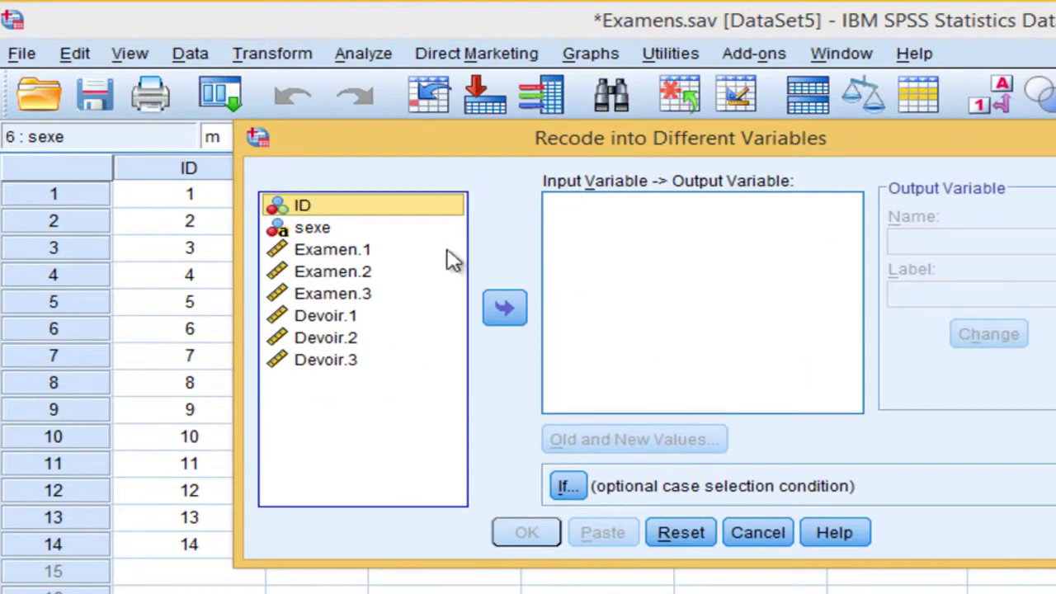
pyautogui.click(312, 231)
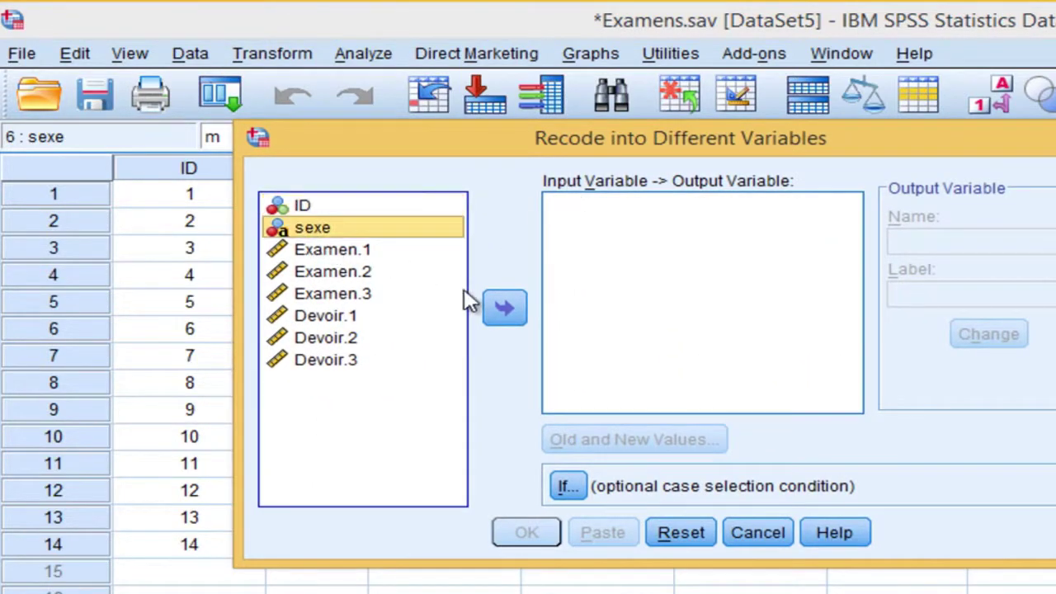
pyautogui.click(504, 307)
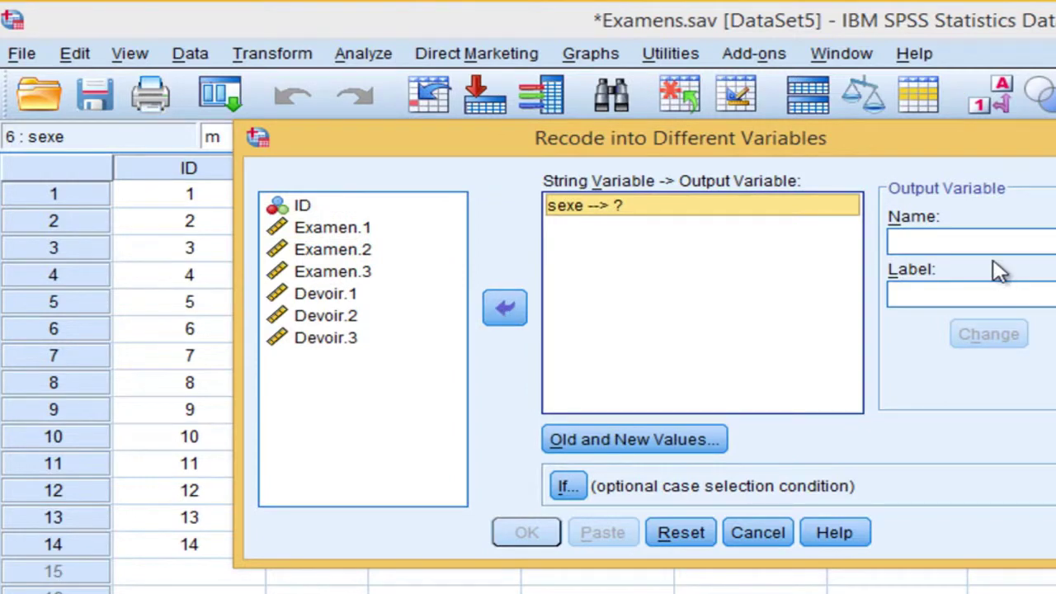
pyautogui.click(1050, 241)
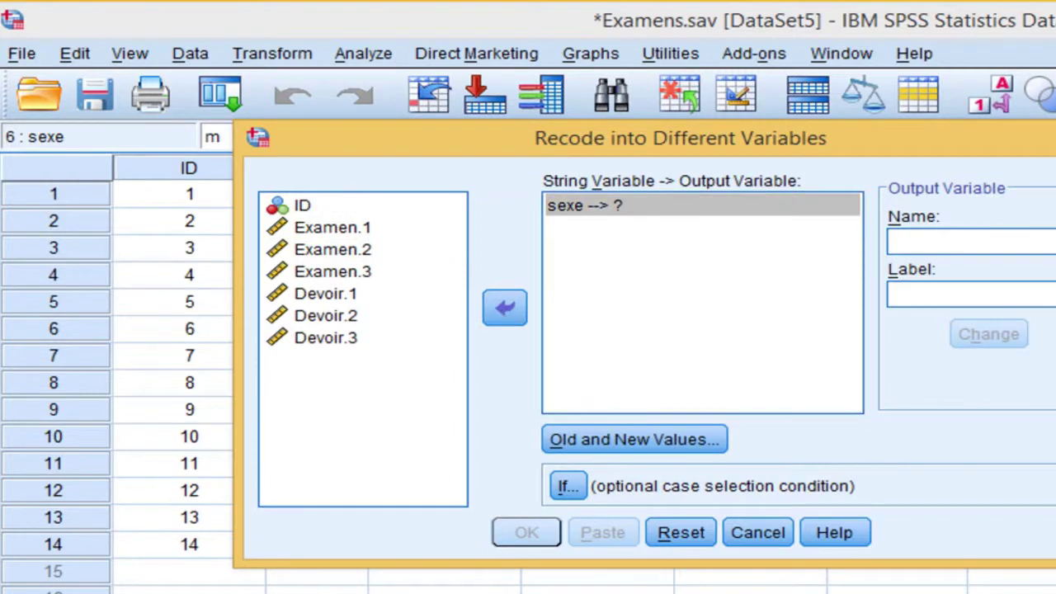
pyautogui.write('se')
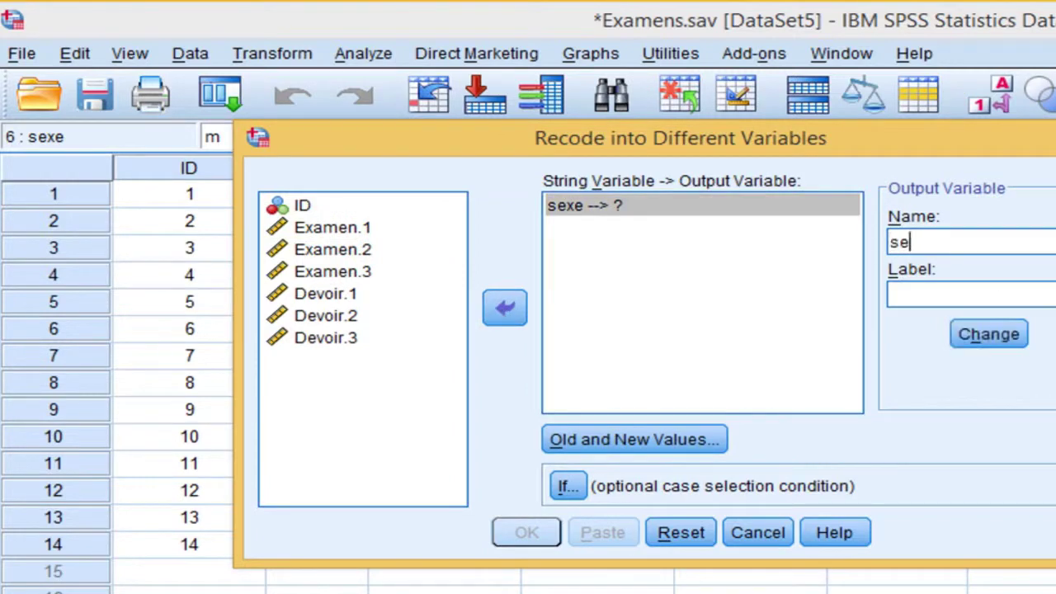
pyautogui.write('xenum')
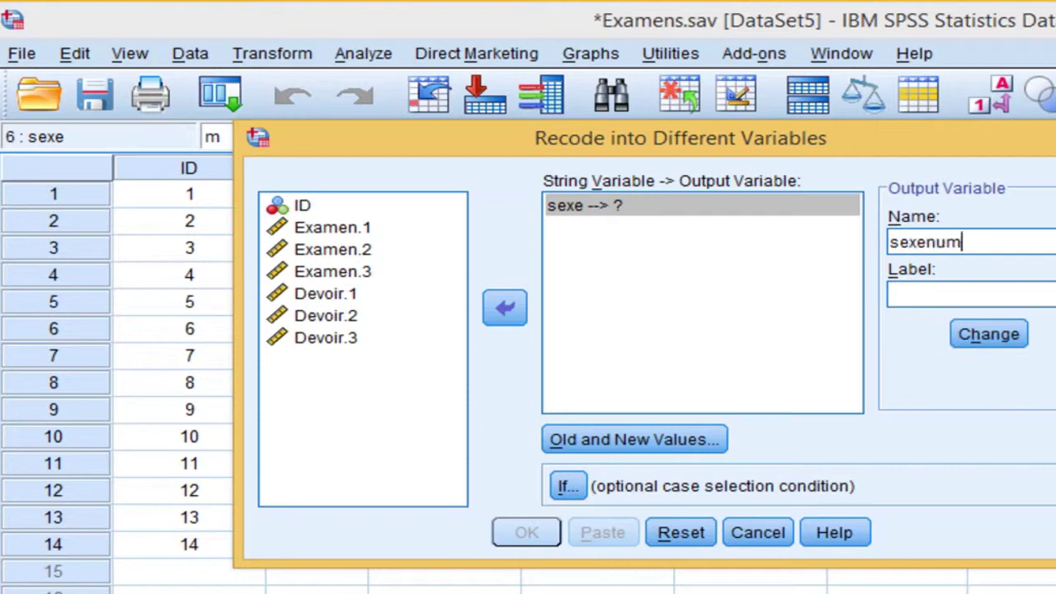
pyautogui.click(990, 335)
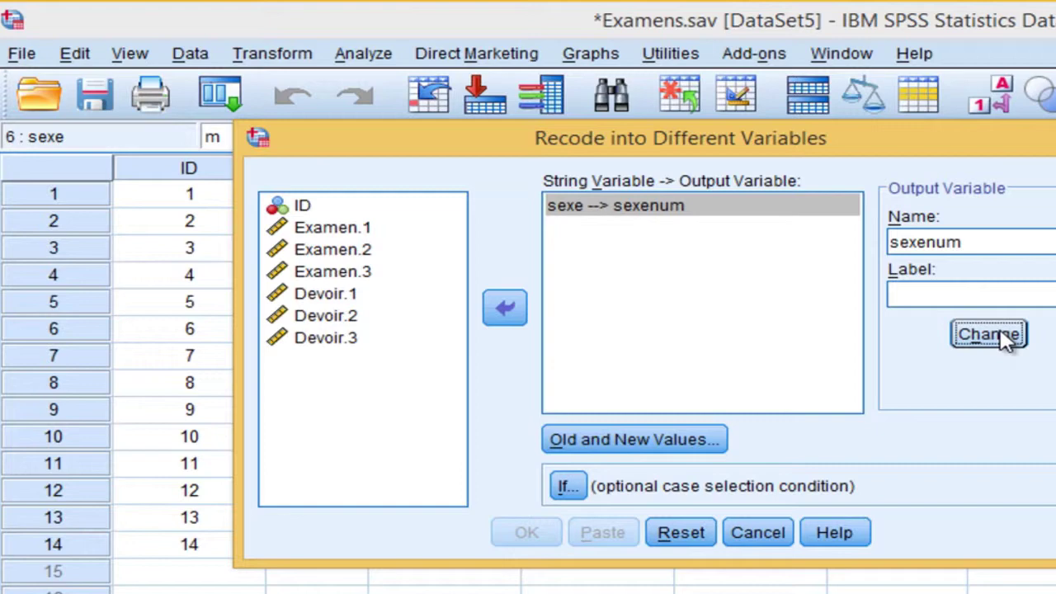
# Step: Define the recoding rule that turns the old value f into the new value 1
pyautogui.click(659, 442)
pyautogui.click(388, 211)
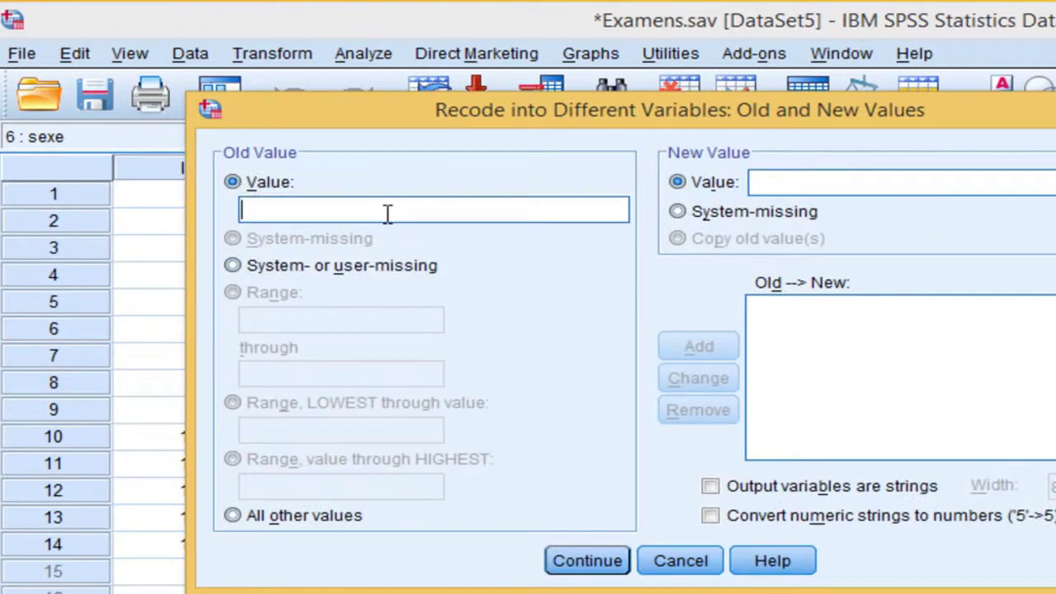
pyautogui.click(813, 183)
pyautogui.write('1')
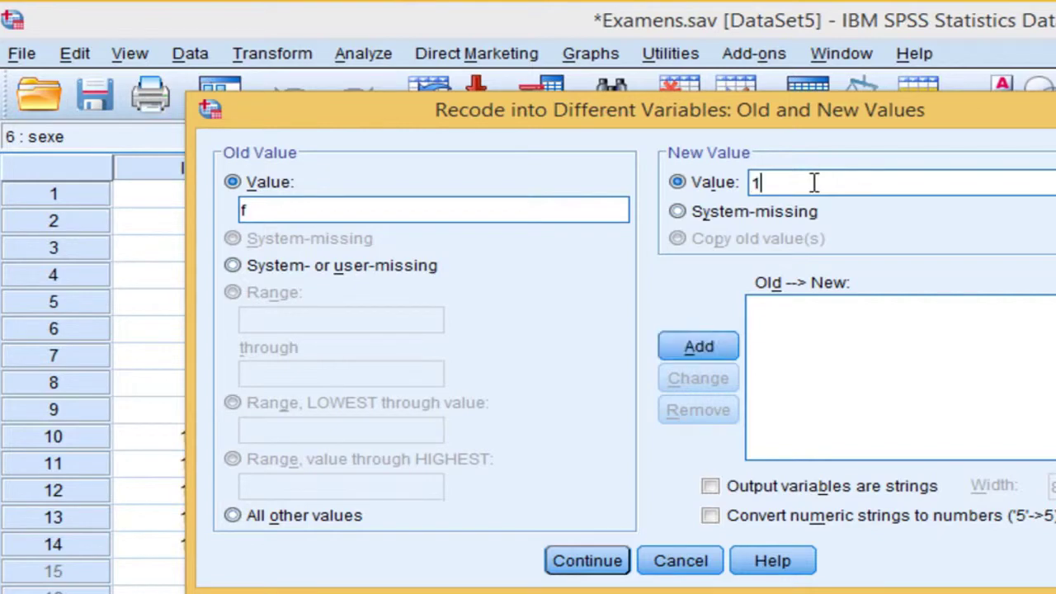
pyautogui.click(698, 347)
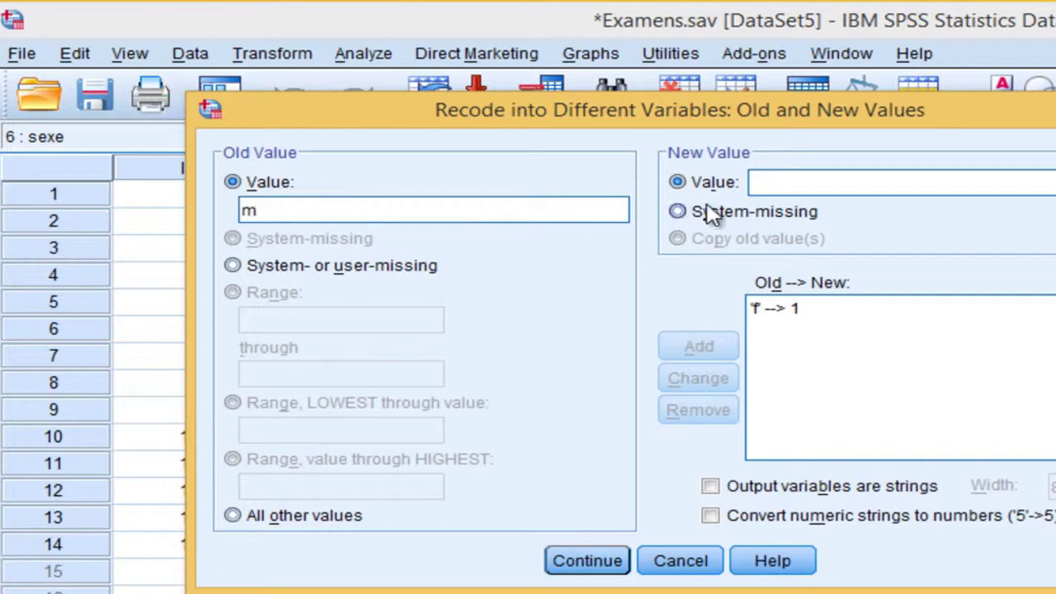
# Step: Add the rule recoding m to 0 and run the recode of sexe into sexenum
pyautogui.click(784, 181)
pyautogui.write('0')
pyautogui.click(704, 350)
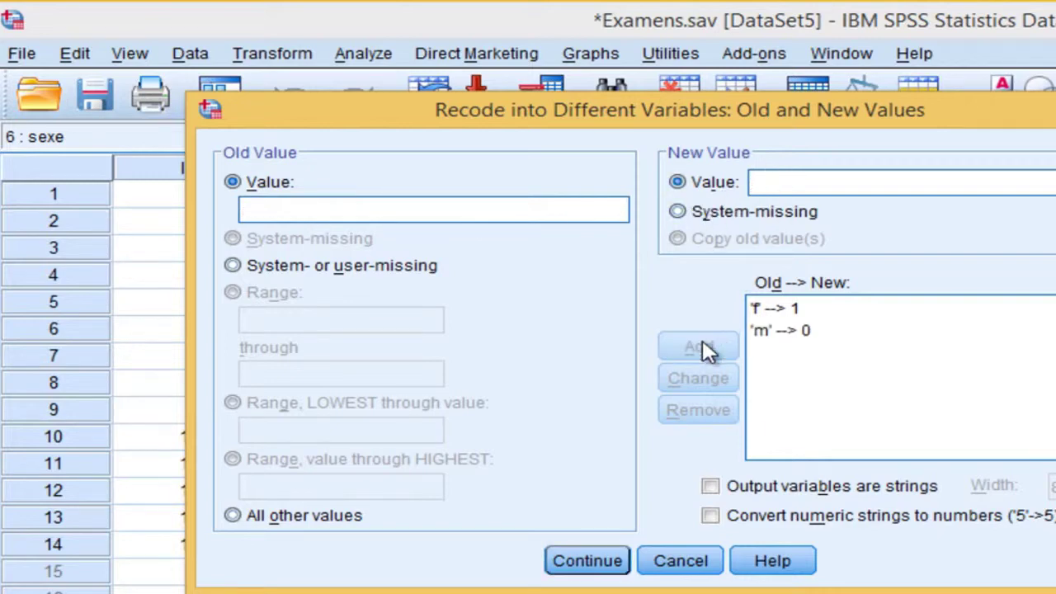
pyautogui.click(617, 561)
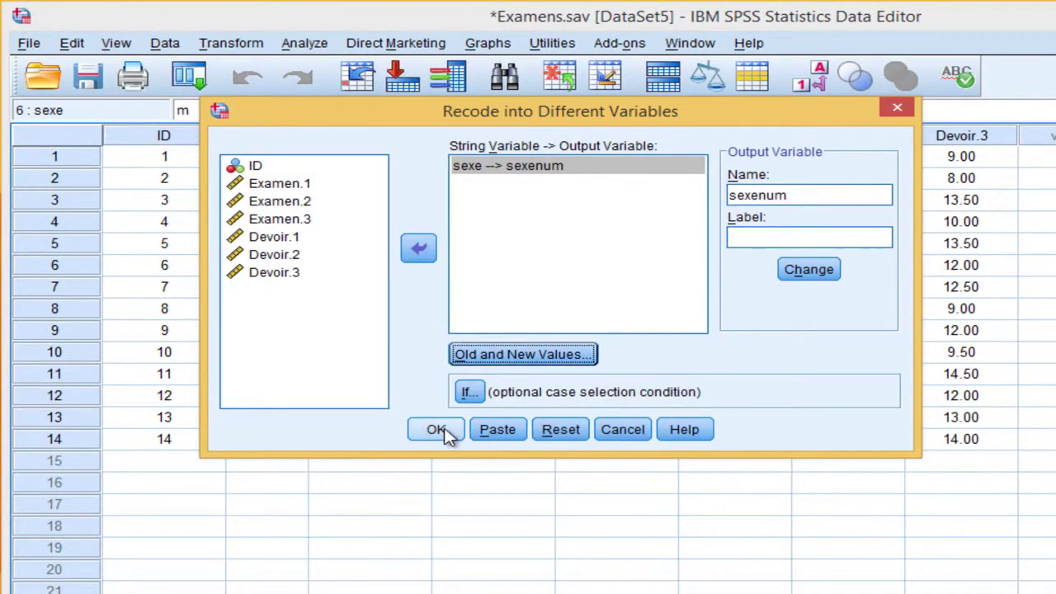
pyautogui.click(440, 431)
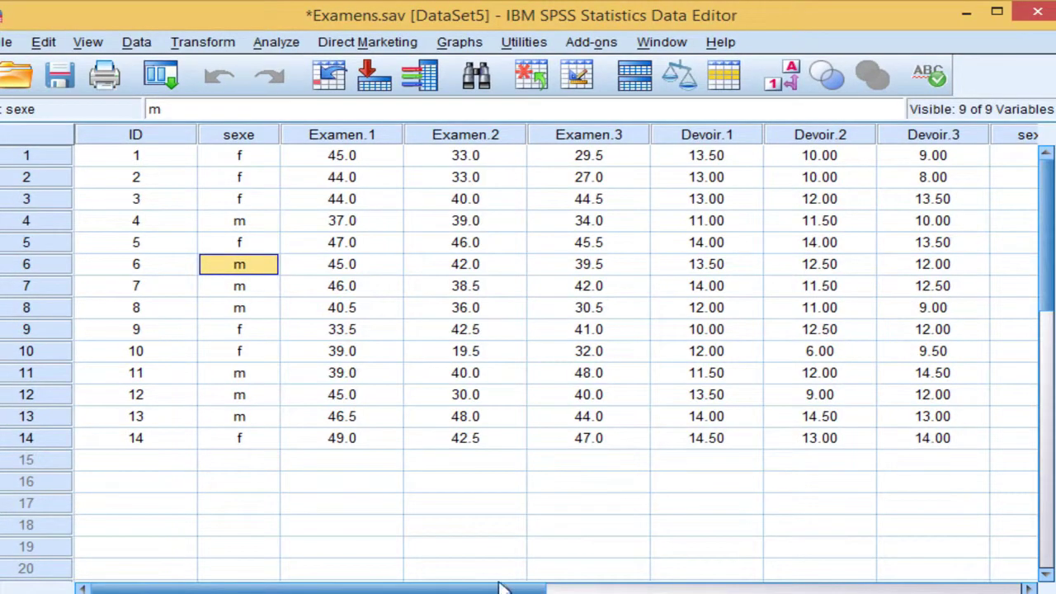
# Step: Set sexenum's decimals to 0 and its alignment to Center in the variable definitions, and return to the data values
pyautogui.moveTo(498, 590); pyautogui.dragTo(571, 591)
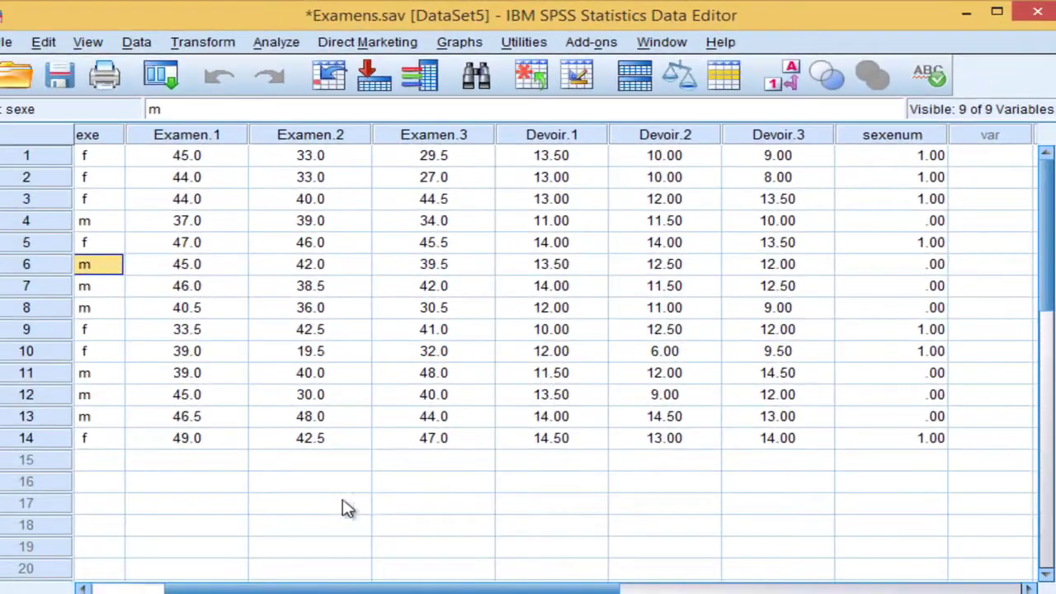
pyautogui.click(147, 591)
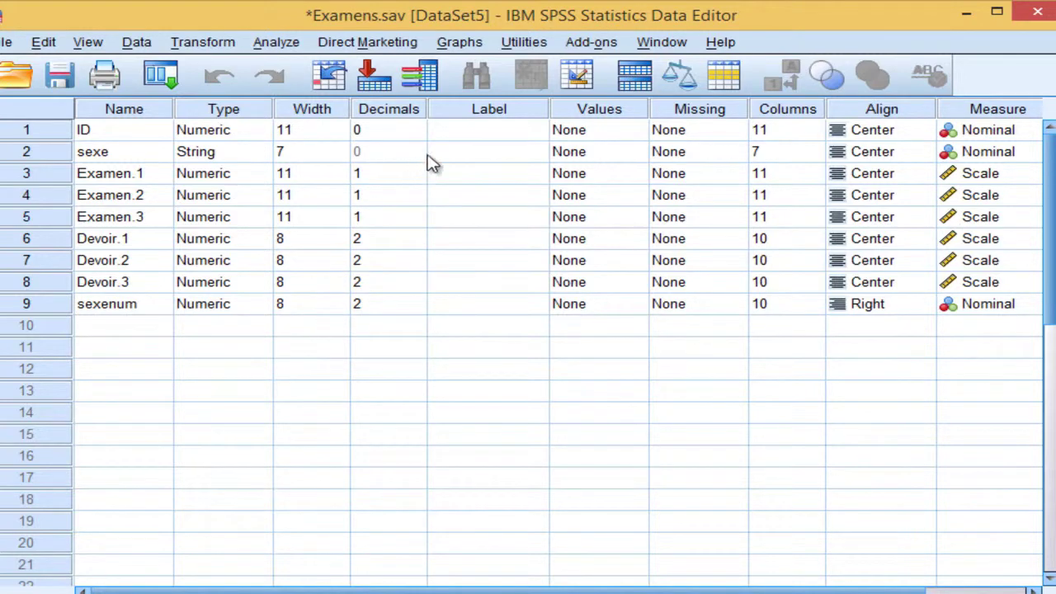
pyautogui.click(417, 310)
pyautogui.click(417, 310)
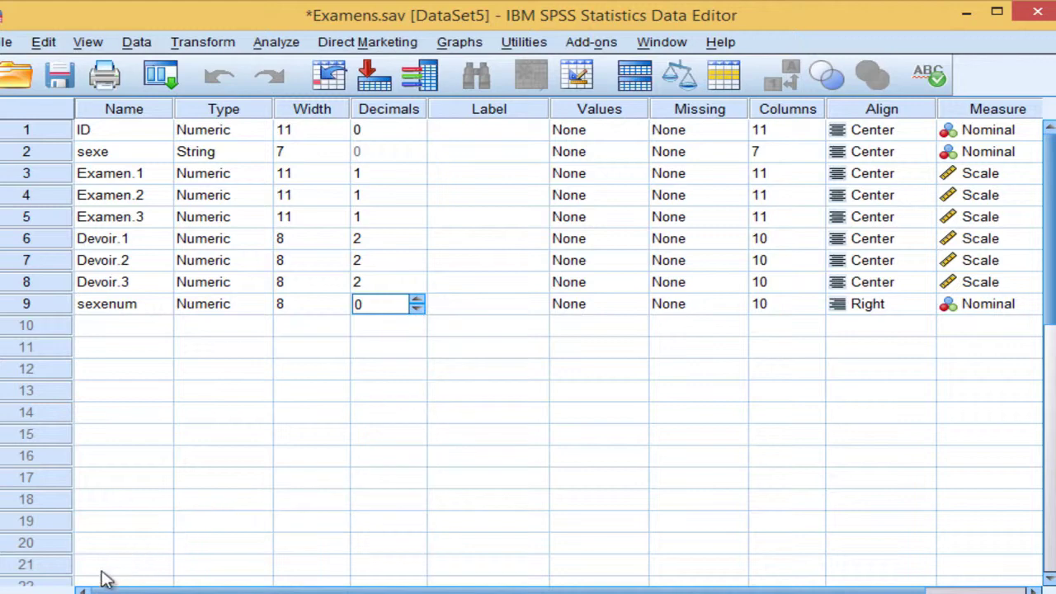
pyautogui.click(74, 591)
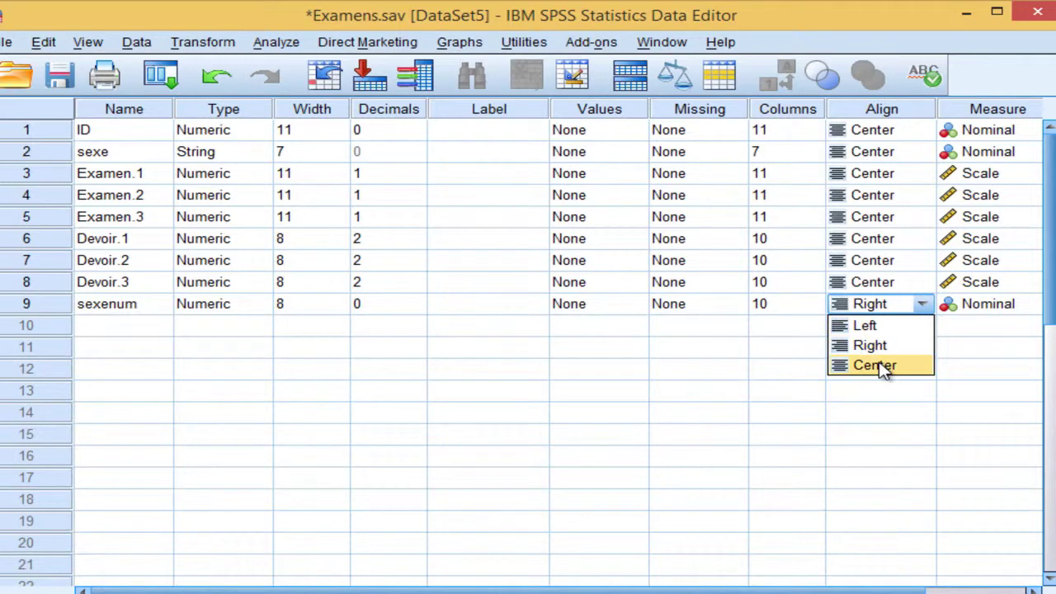
pyautogui.click(883, 365)
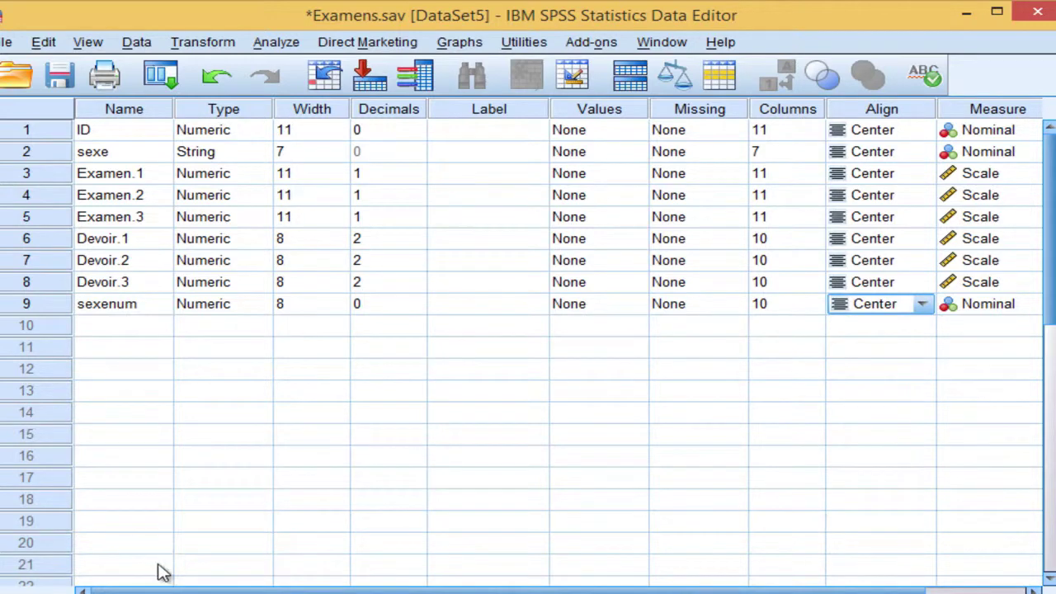
pyautogui.hotkey('ctrl', 't')
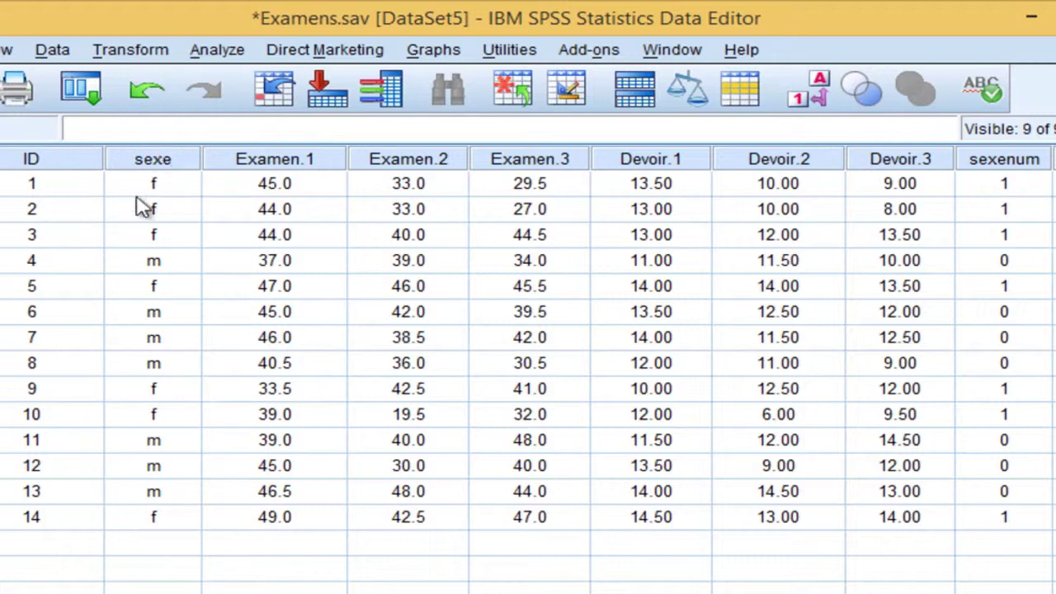
# Step: Start defining a variable set that contains ID, Examen.1 to Examen.3, Devoir.1 to Devoir.3 and sexenum, leaving out sexe
pyautogui.click(152, 159)
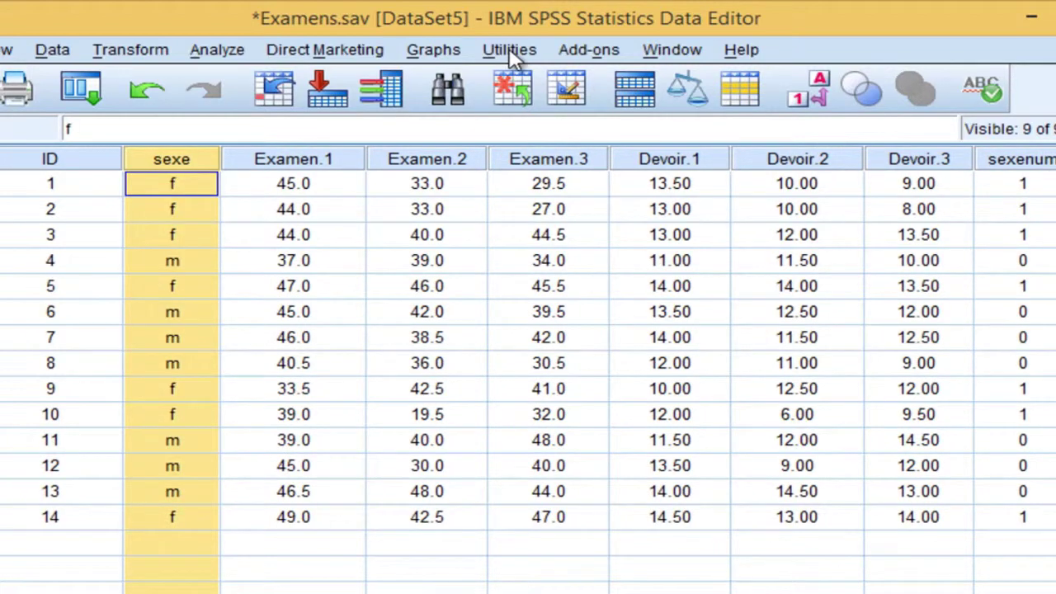
pyautogui.click(509, 51)
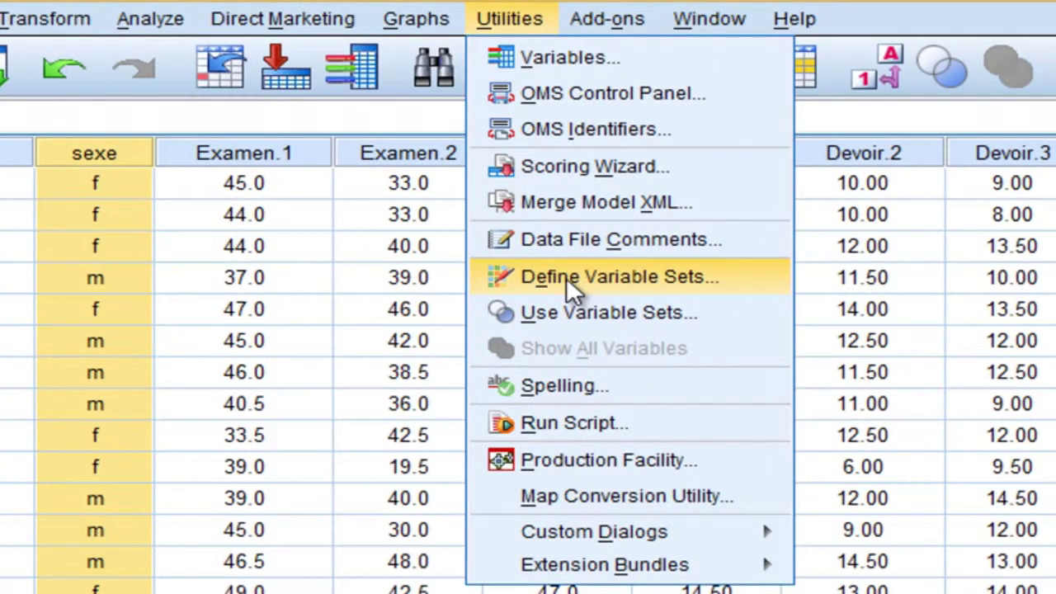
pyautogui.click(566, 277)
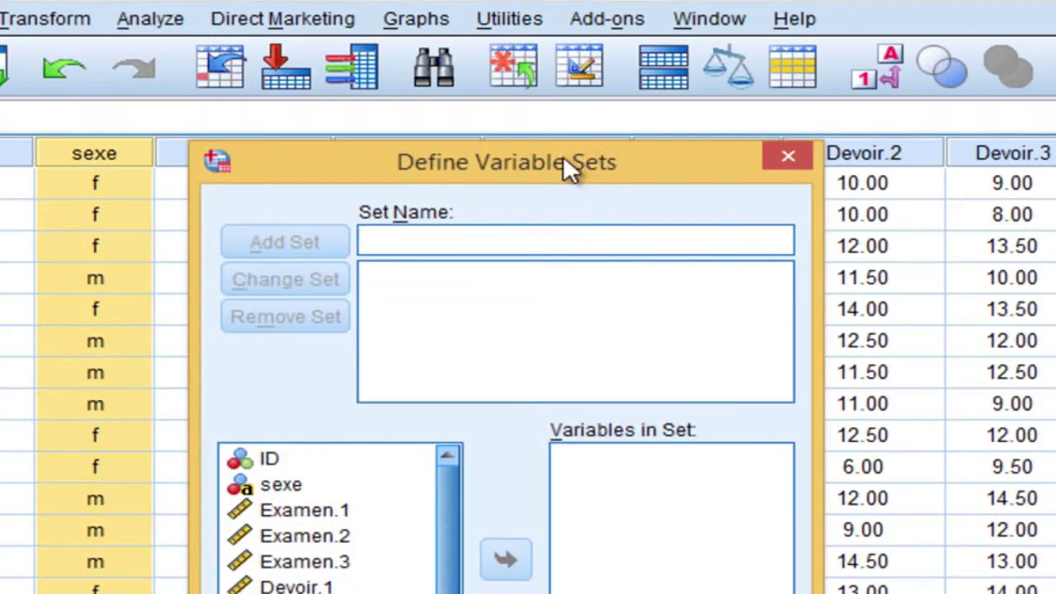
pyautogui.moveTo(564, 160); pyautogui.dragTo(520, 73)
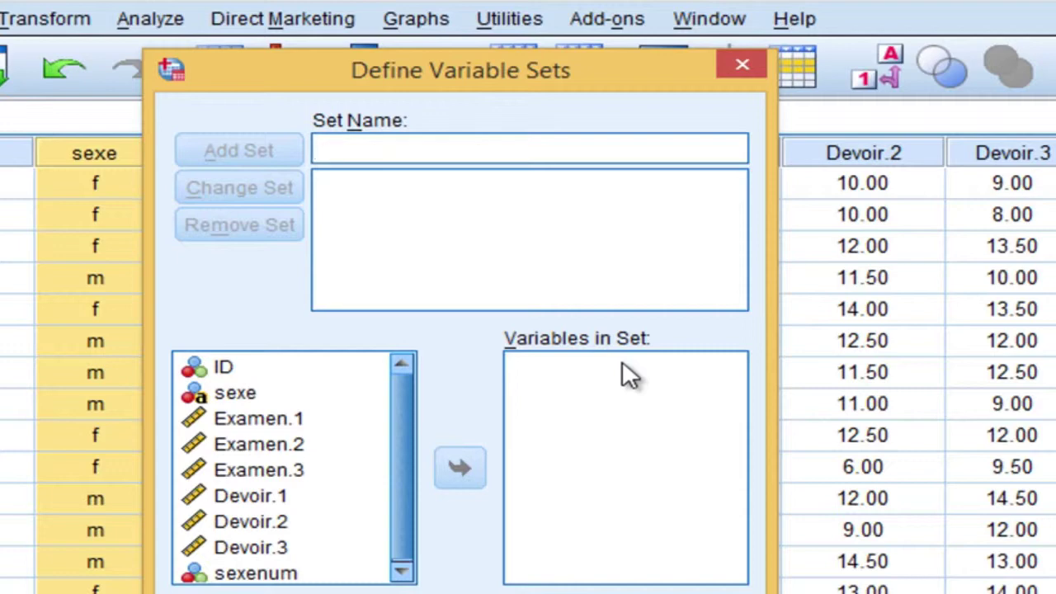
pyautogui.click(223, 393)
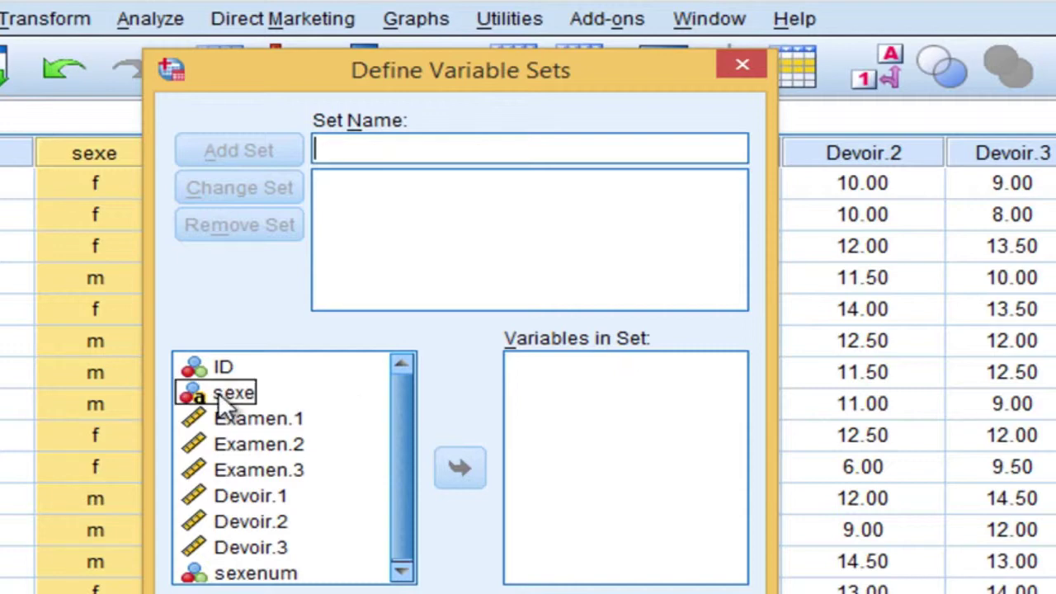
pyautogui.click(207, 368)
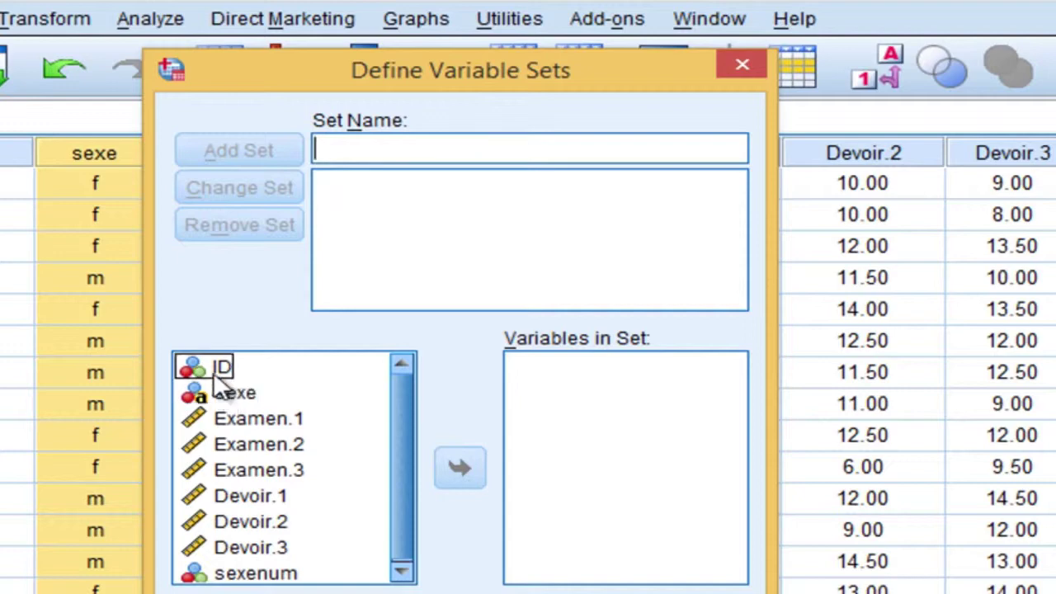
pyautogui.click(466, 470)
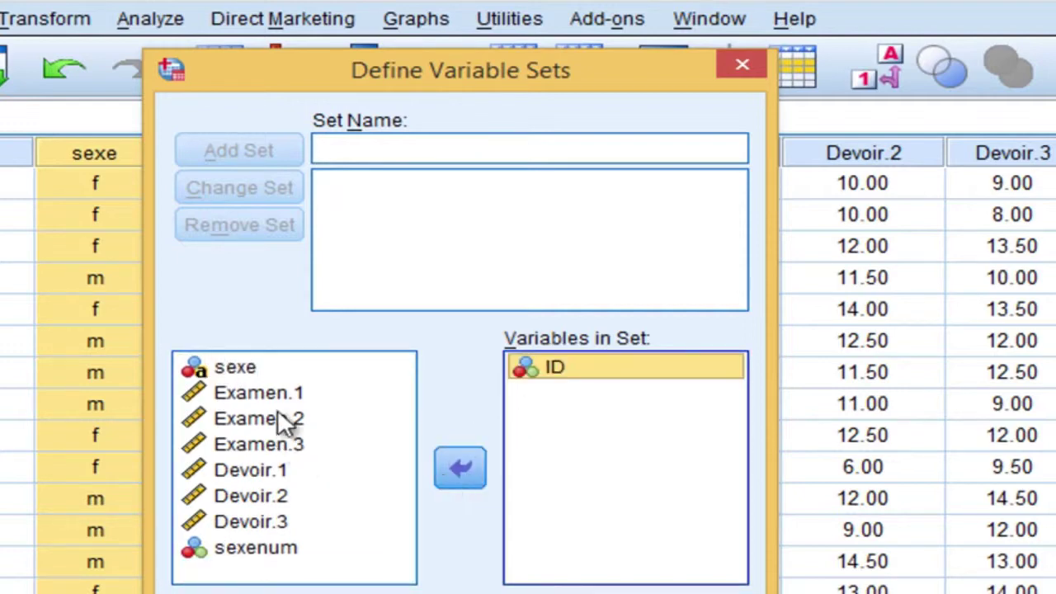
pyautogui.click(275, 396)
pyautogui.moveTo(275, 396); pyautogui.dragTo(265, 553)
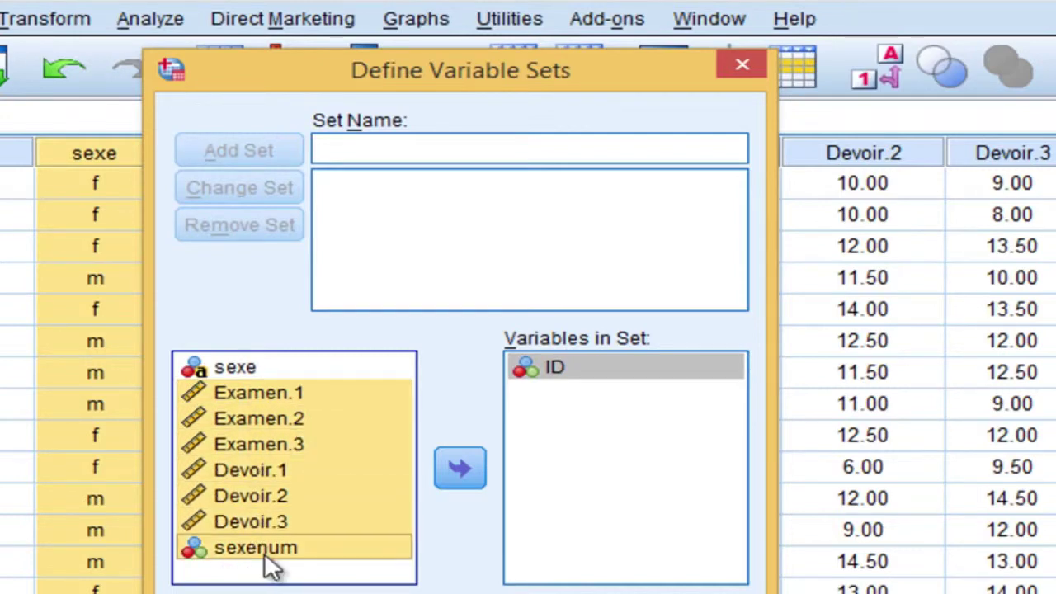
pyautogui.click(462, 470)
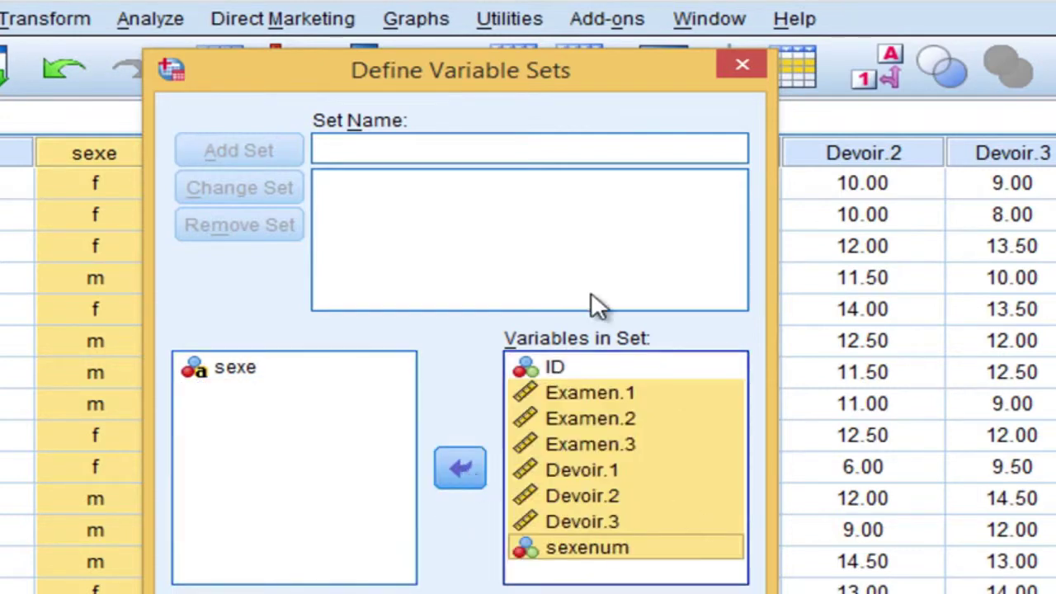
# Step: Name the variable set DataTranspose, add it to the defined sets and close the definition dialog
pyautogui.click(479, 151)
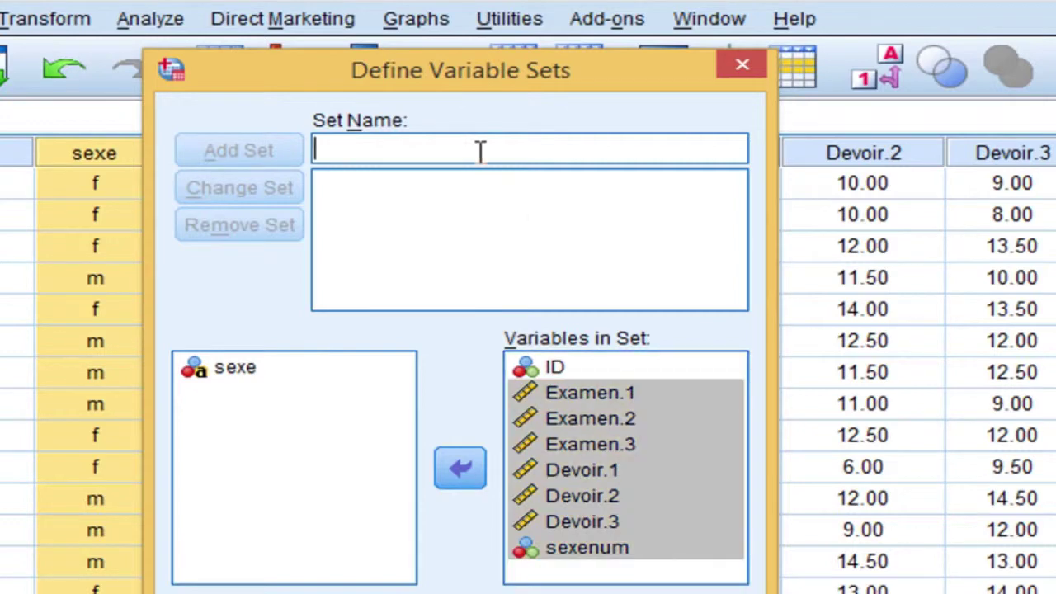
pyautogui.write('Data')
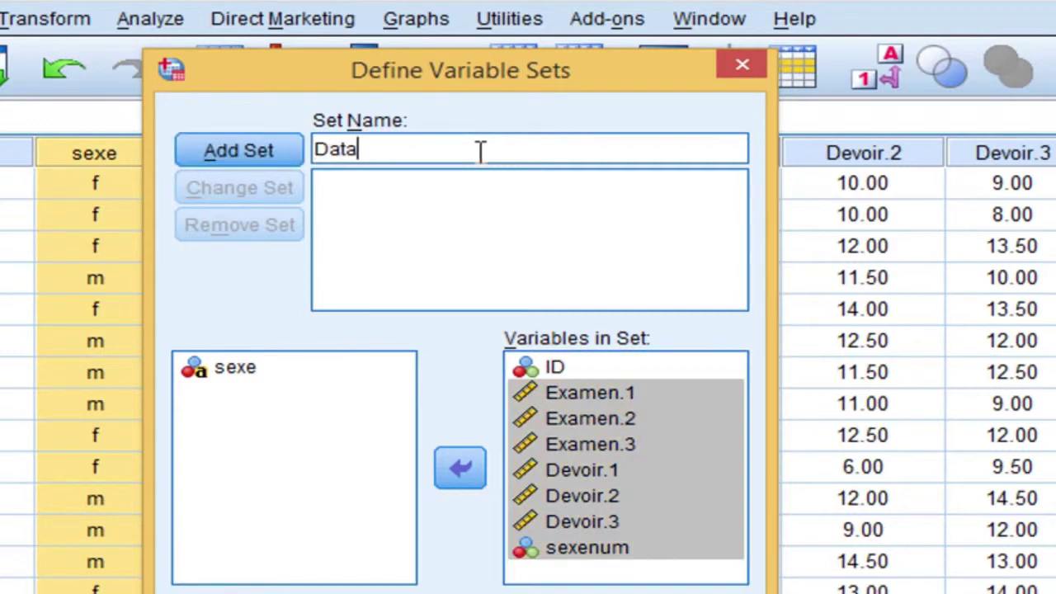
pyautogui.write('Transpo')
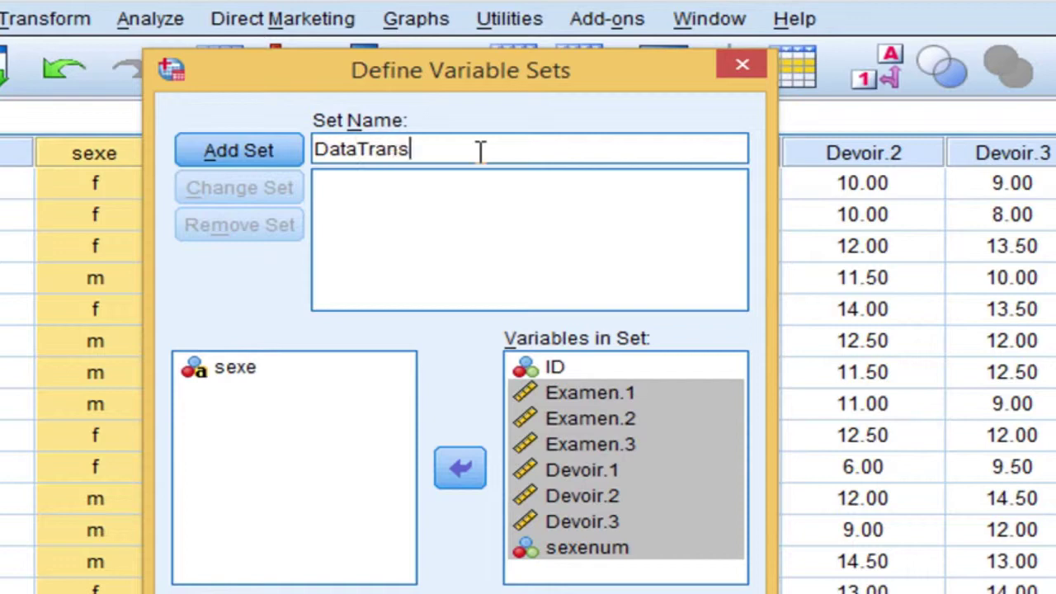
pyautogui.write('se')
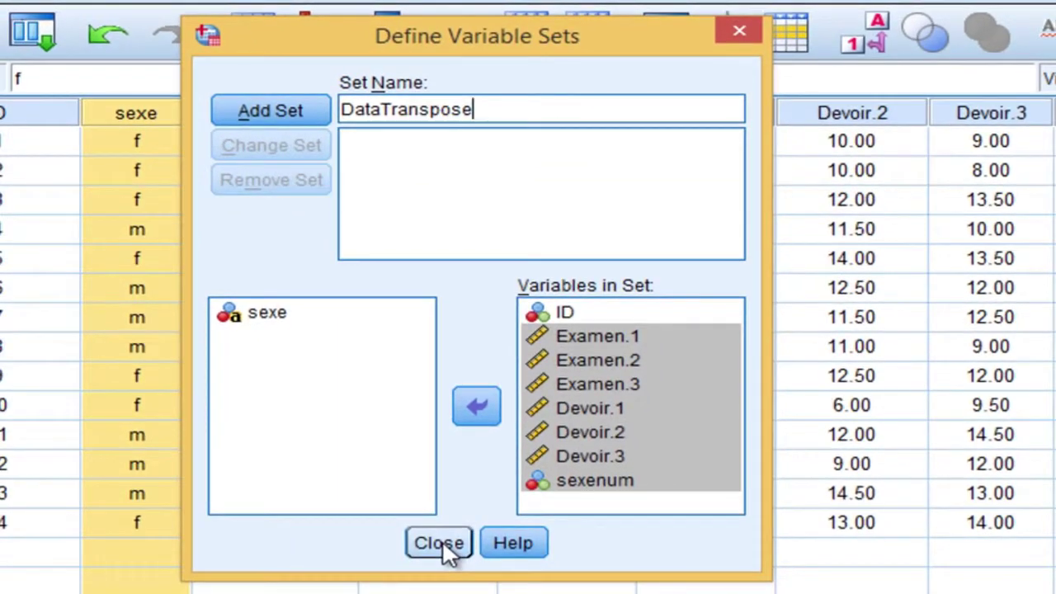
pyautogui.click(443, 542)
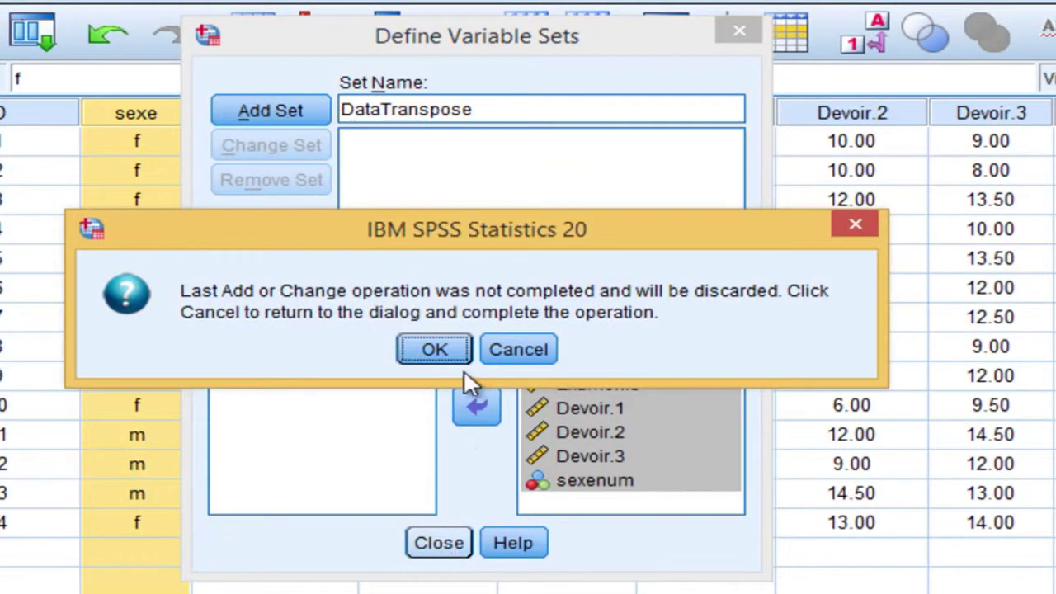
pyautogui.click(437, 350)
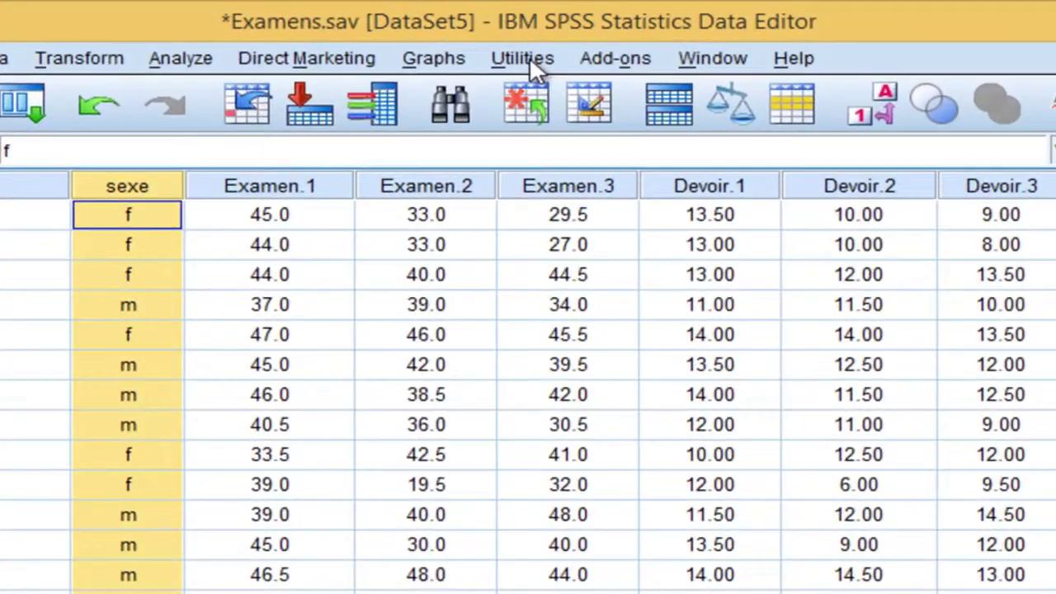
# Step: Apply only the DataTranspose variable set to the data, with ALLVARIABLES and NEWVARIABLES deselected
pyautogui.click(529, 42)
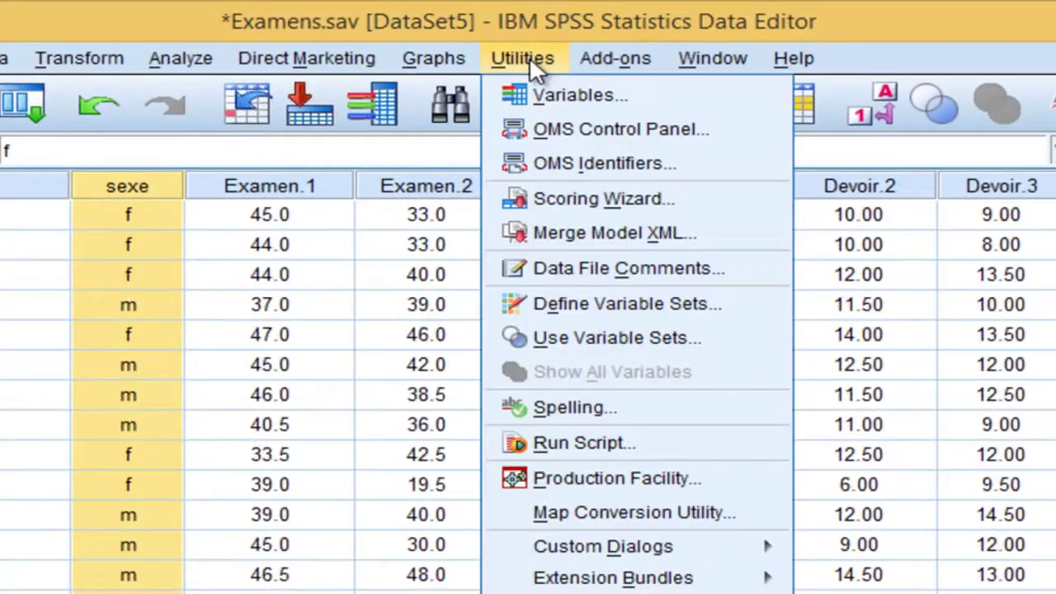
pyautogui.click(617, 340)
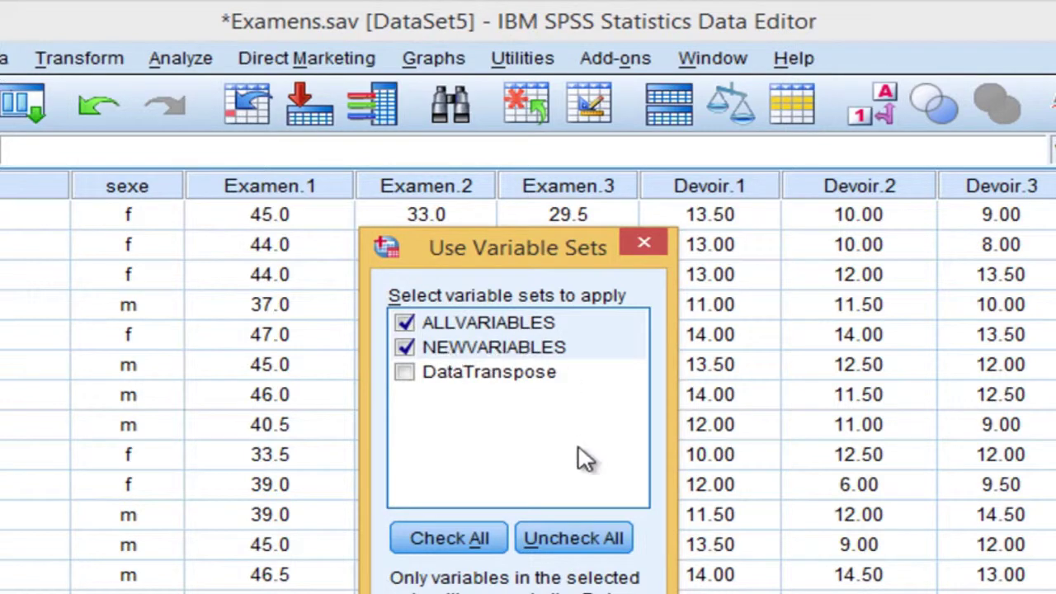
pyautogui.click(581, 534)
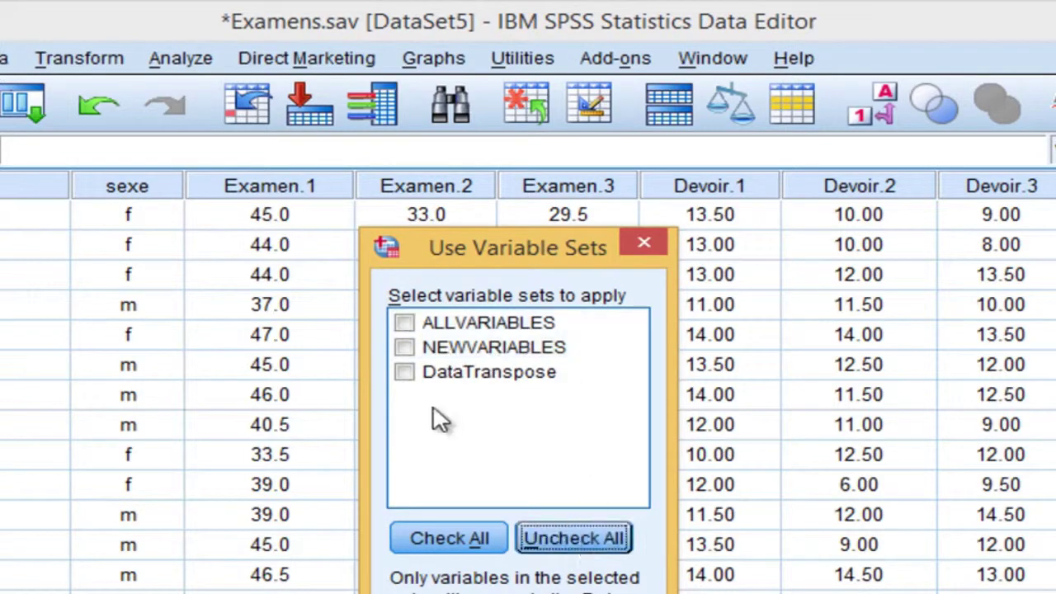
pyautogui.click(408, 372)
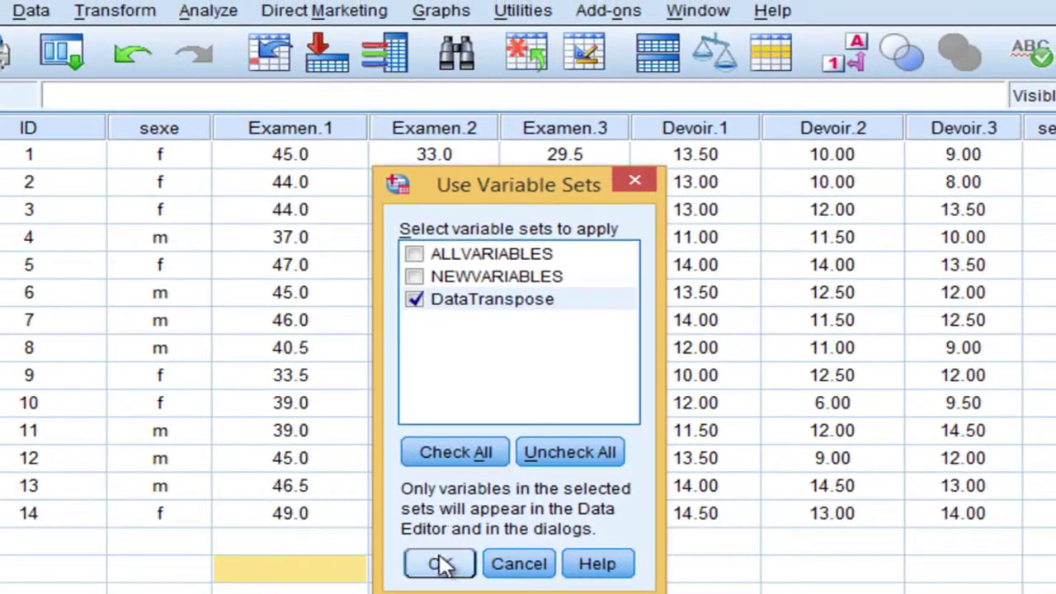
pyautogui.click(429, 539)
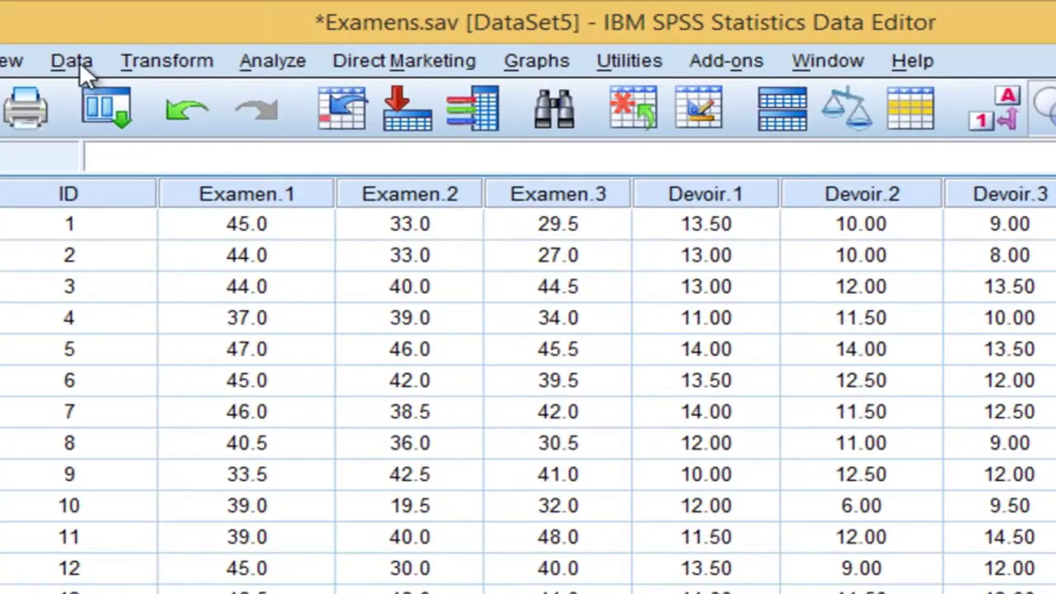
# Step: Start the Restructure Data Wizard without saving changes to Examens.sav and finish it with the Transpose all data option
pyautogui.click(72, 61)
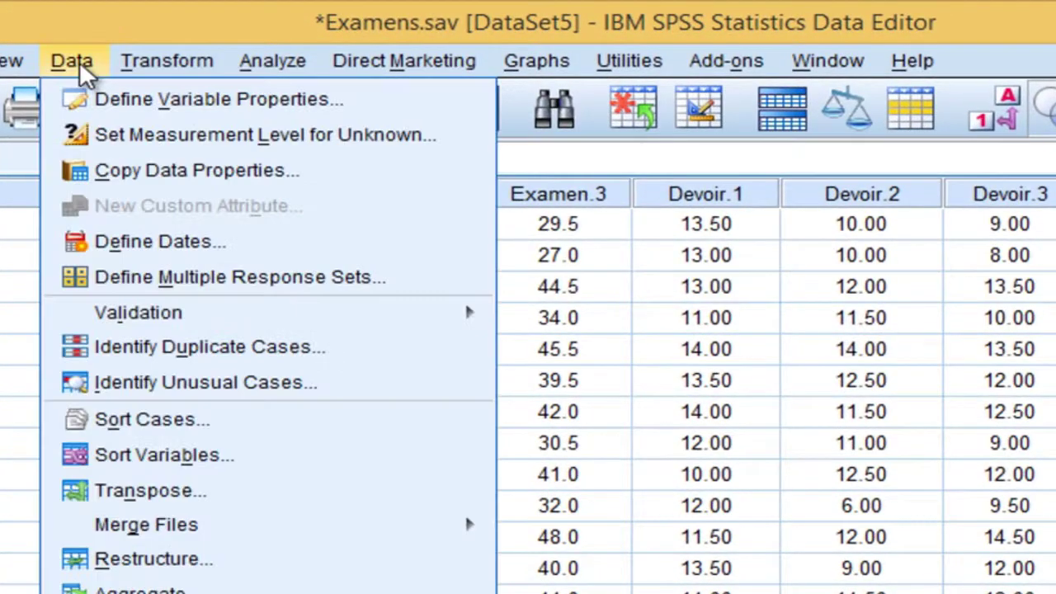
pyautogui.click(170, 561)
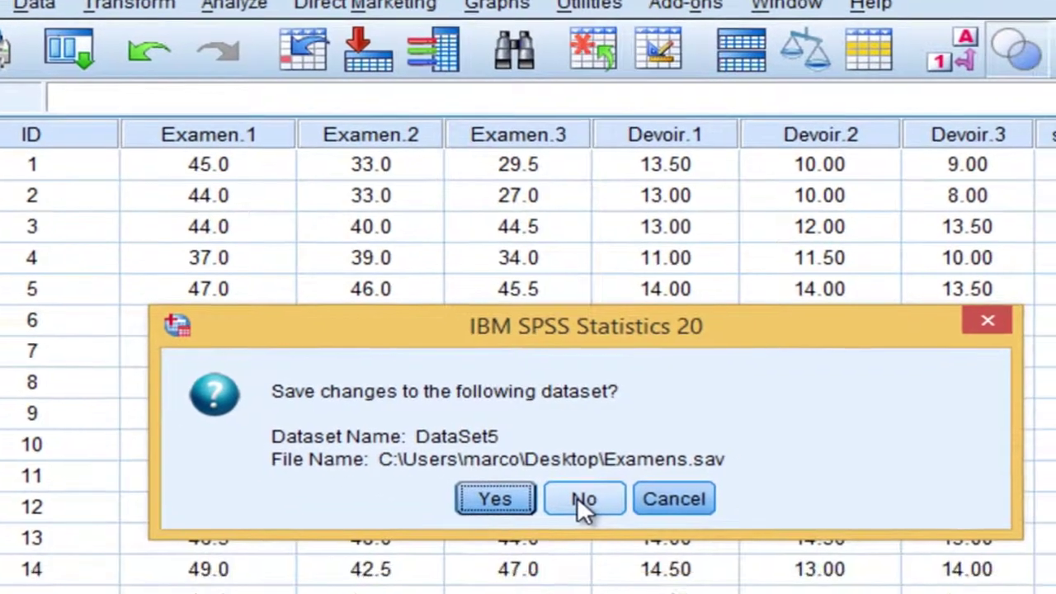
pyautogui.click(624, 560)
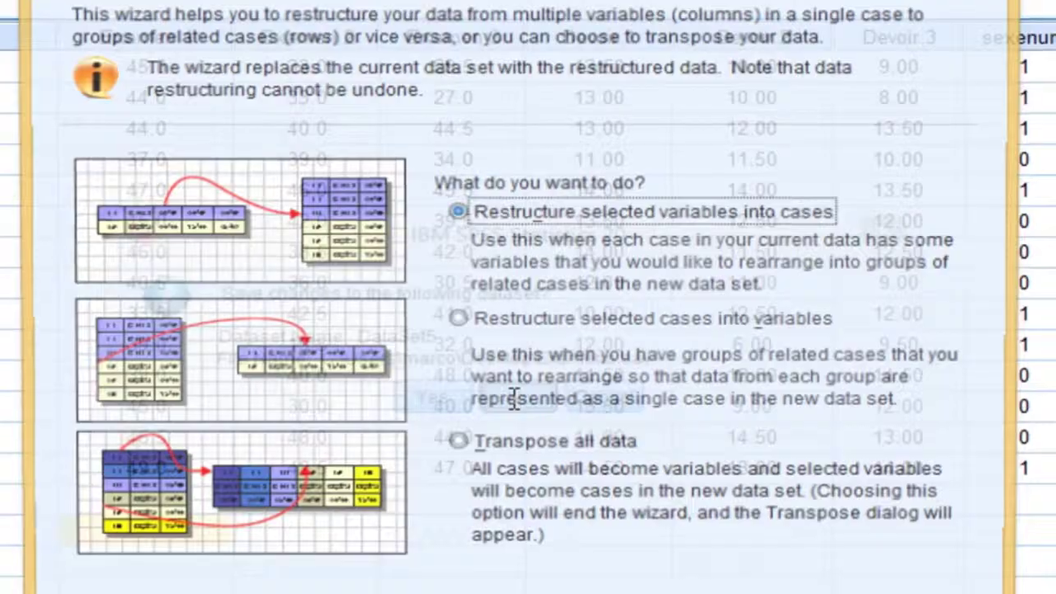
pyautogui.click(461, 448)
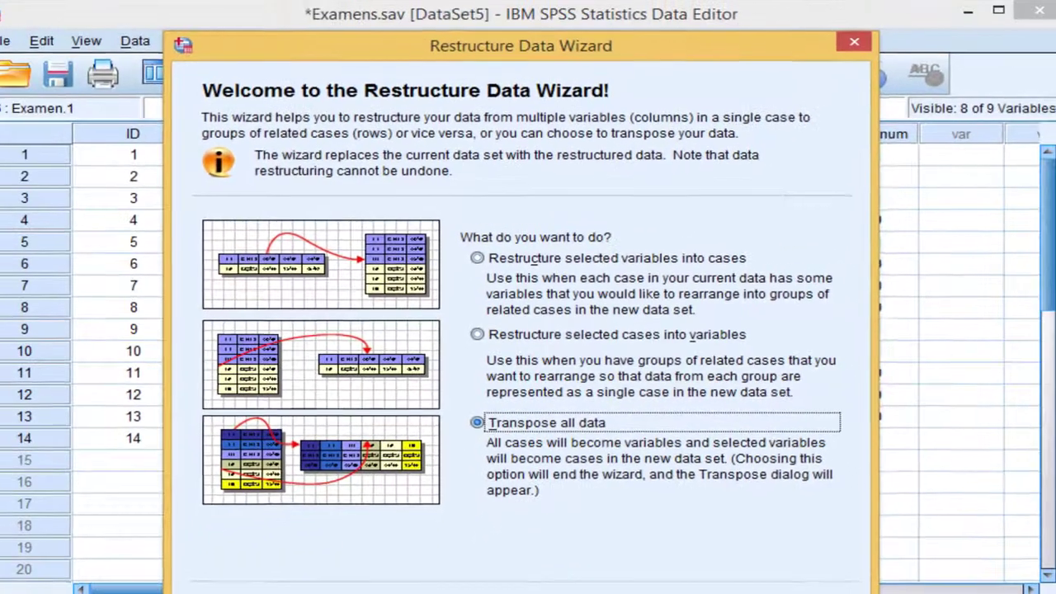
pyautogui.moveTo(521, 45); pyautogui.dragTo(525, 14)
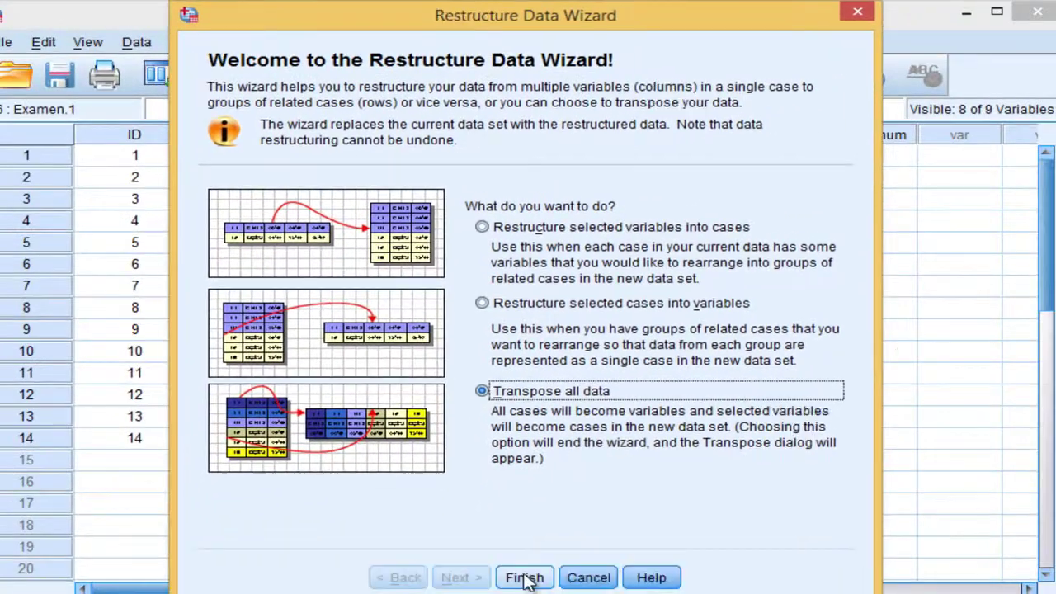
pyautogui.click(524, 578)
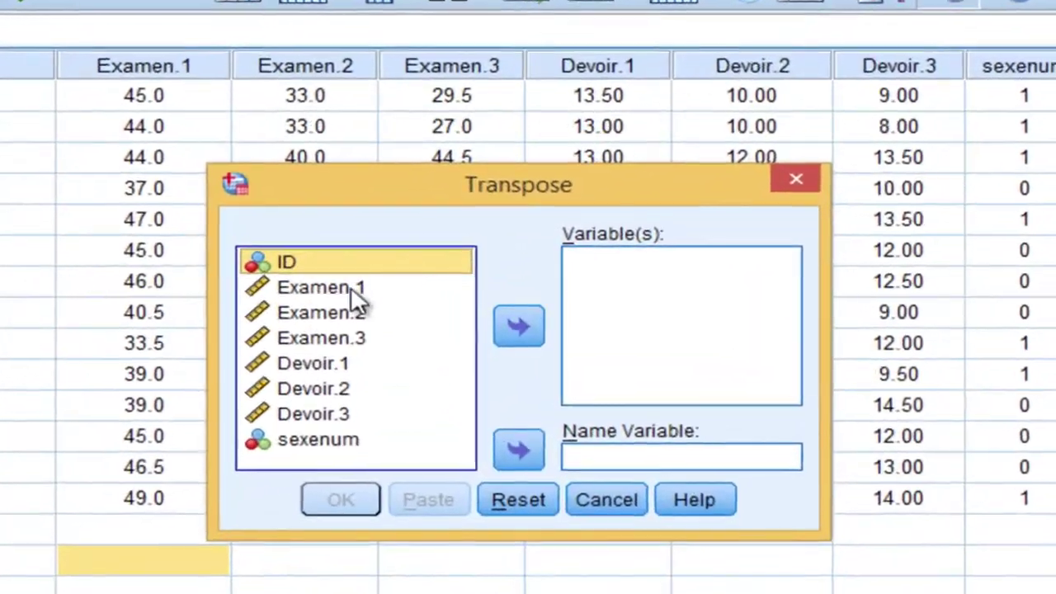
# Step: Transpose all variables from ID to sexenum into a new dataset without a name variable, and view its columns
pyautogui.moveTo(352, 287); pyautogui.dragTo(311, 442)
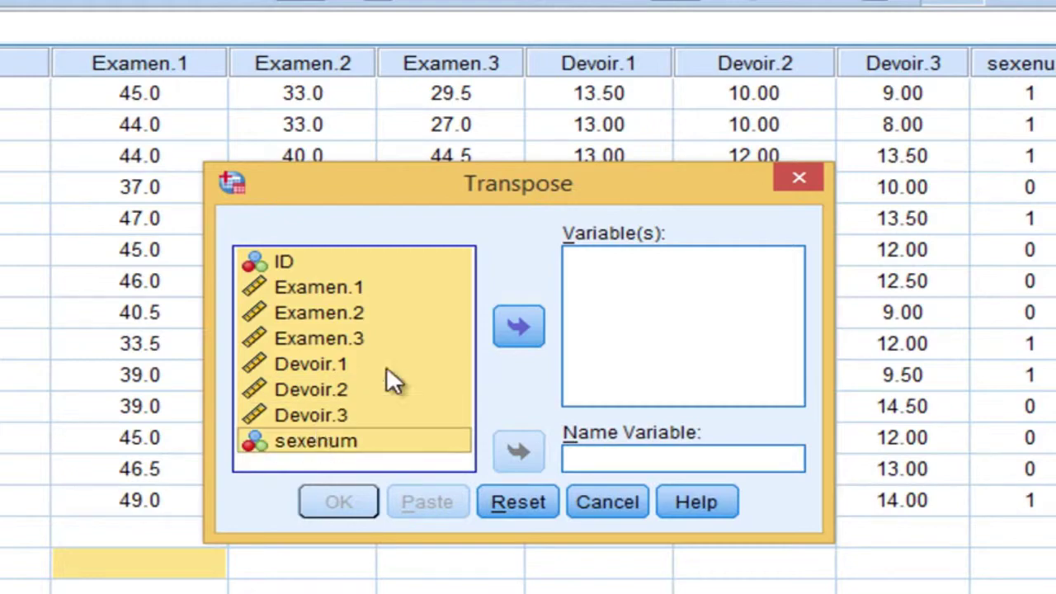
pyautogui.click(518, 329)
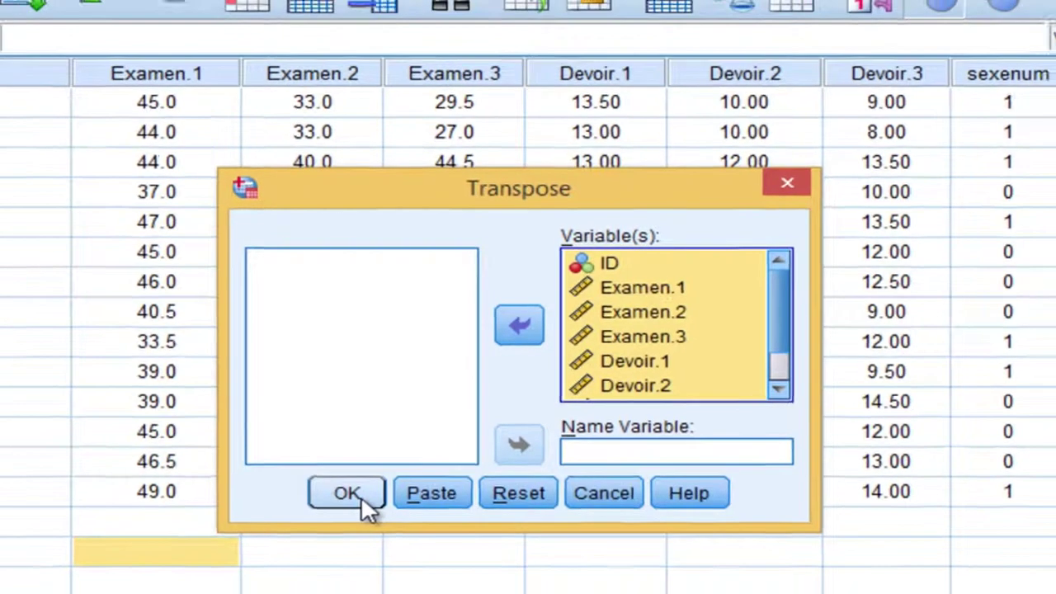
pyautogui.click(338, 501)
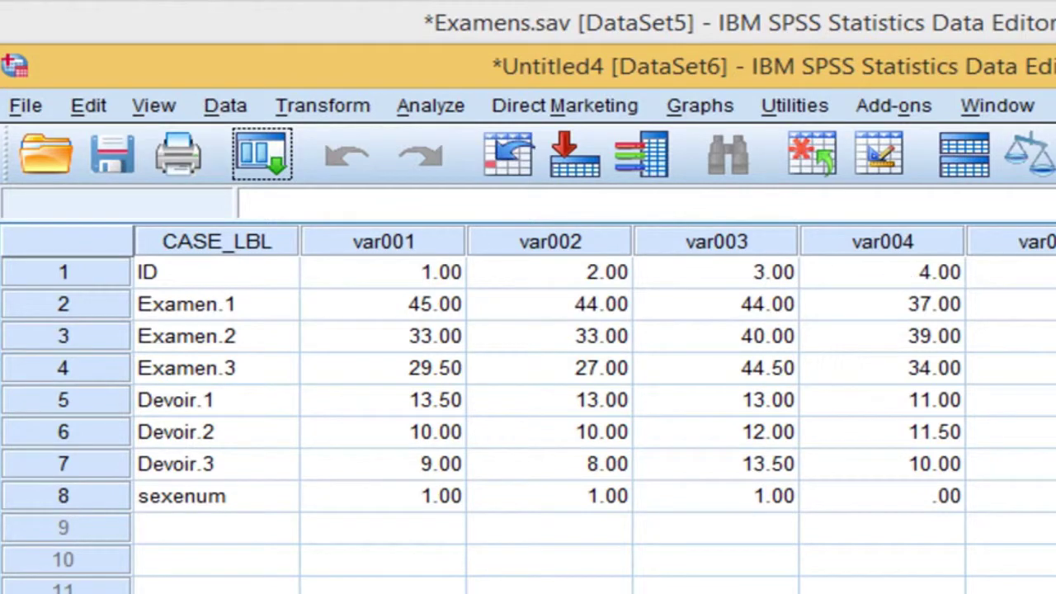
pyautogui.hscroll(1, 594, 371)
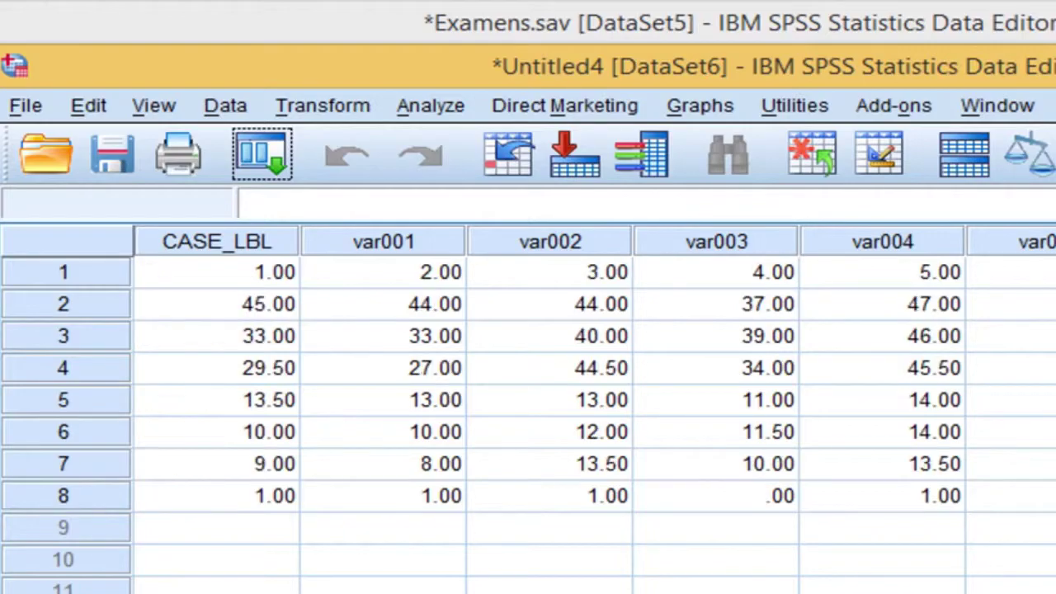